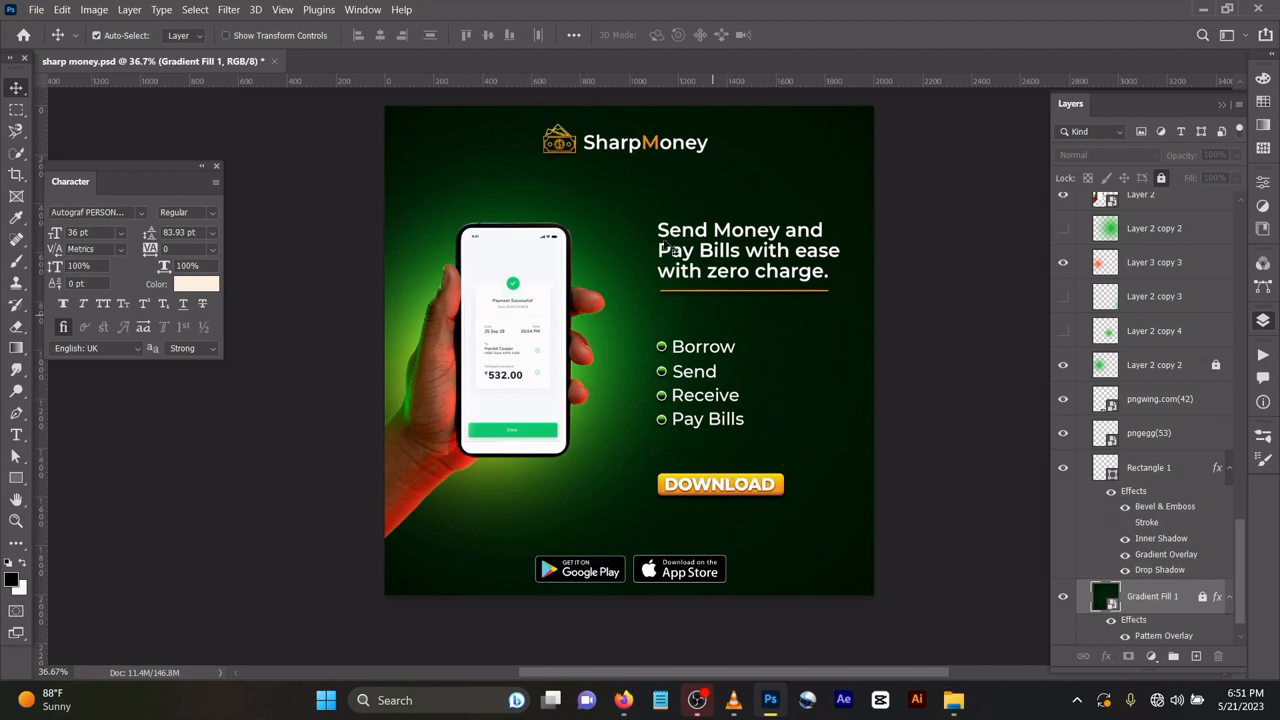
Examine the overall SharpMoney flyer design and the lower part of its layer stack.
{"action": "scroll", "coordinate": [630, 333], "scroll_direction": "down", "scroll_amount": 1}
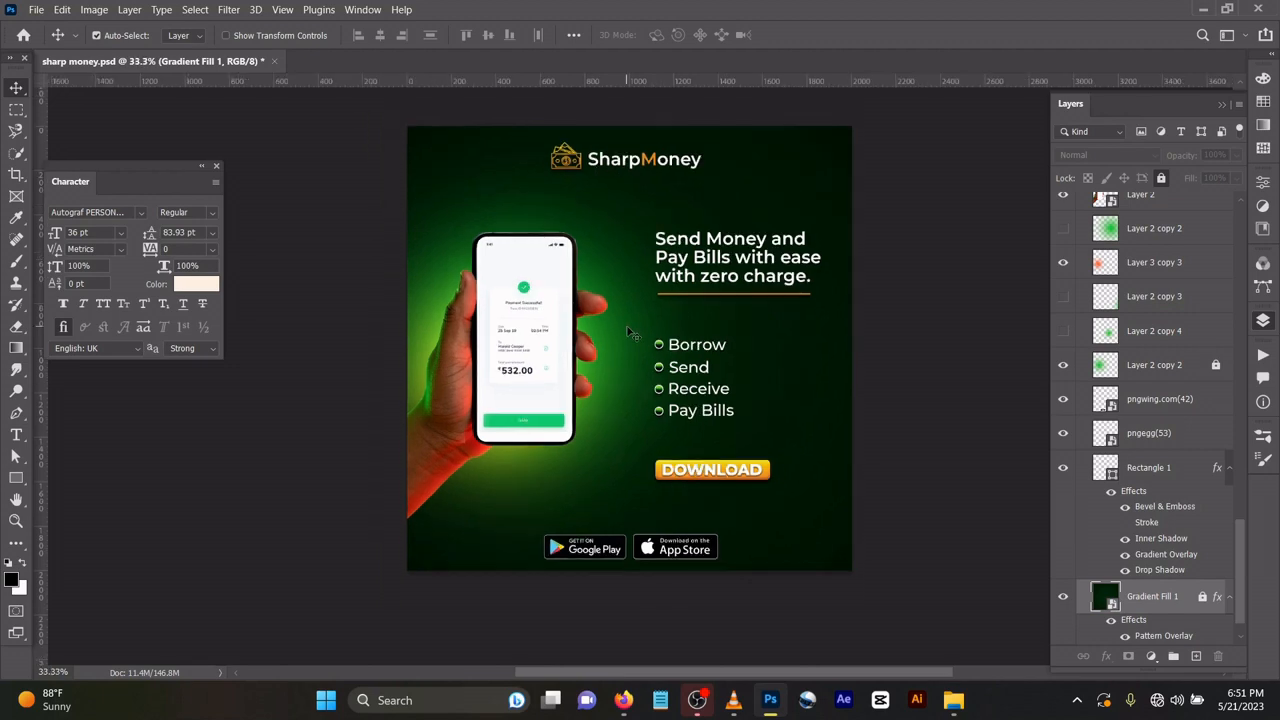
{"action": "scroll", "coordinate": [586, 178], "scroll_direction": "up", "scroll_amount": 3}
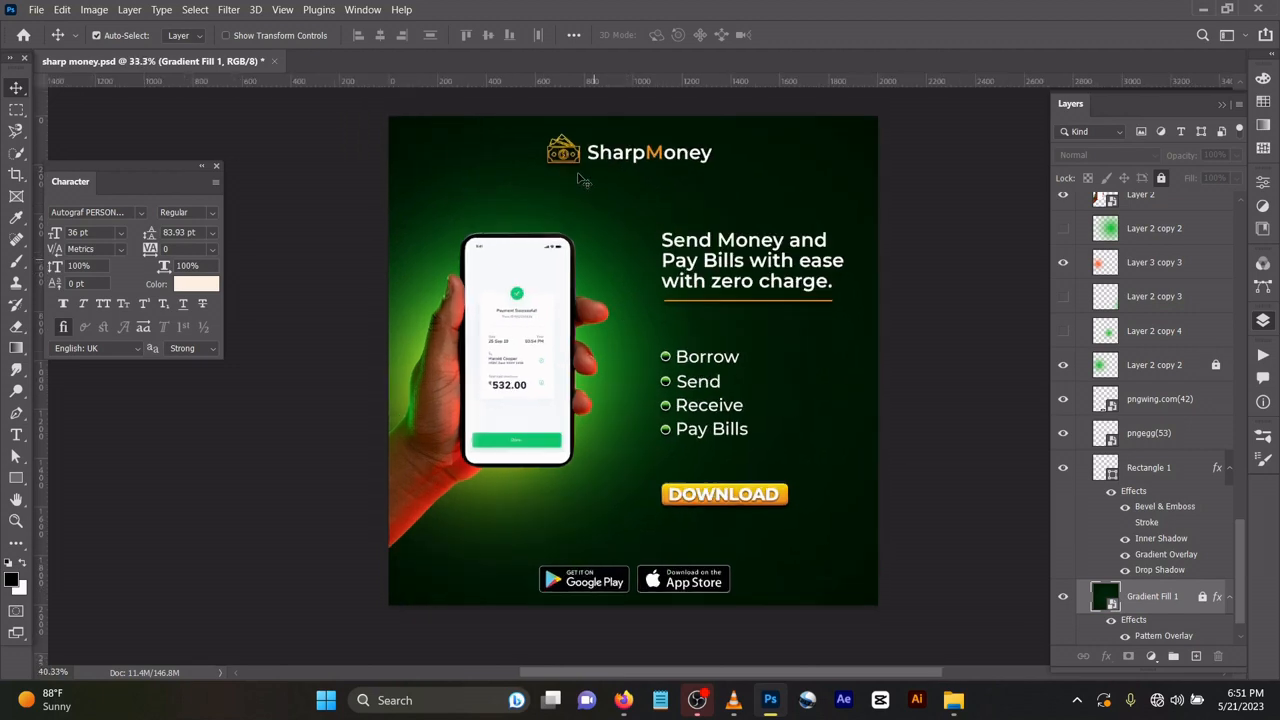
{"action": "scroll", "coordinate": [586, 176], "scroll_direction": "up", "scroll_amount": 1}
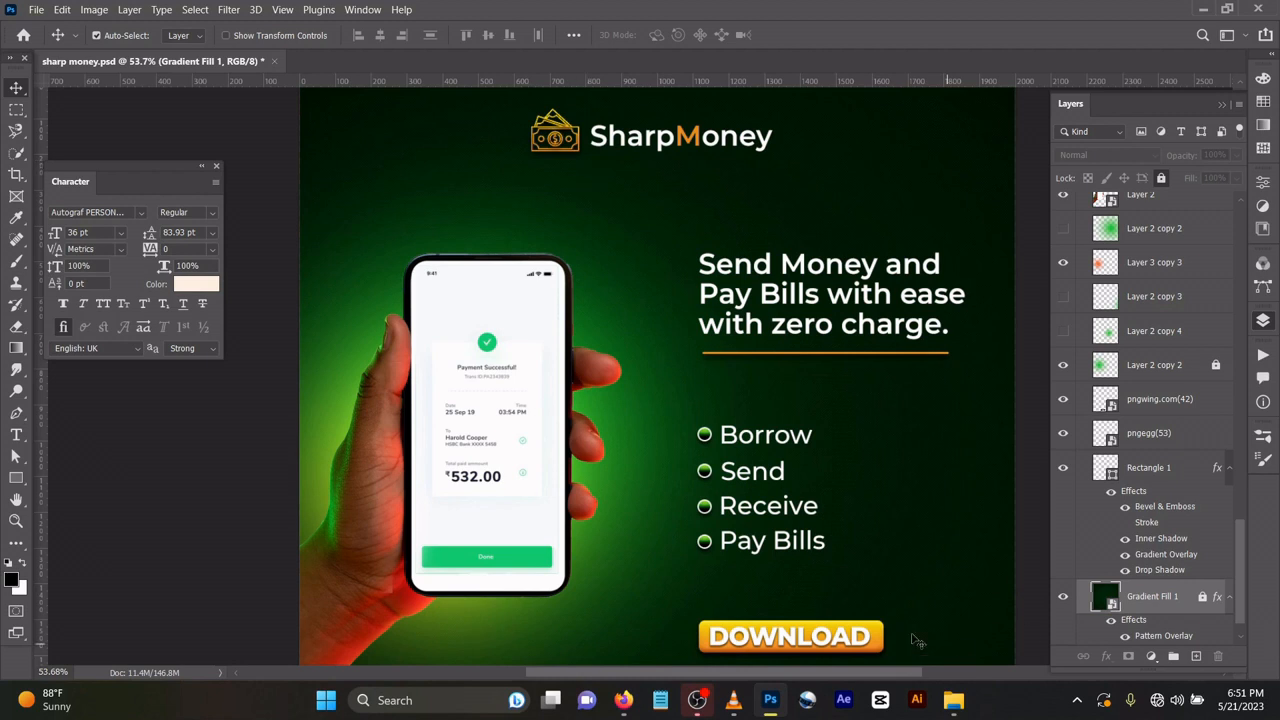
{"action": "scroll", "coordinate": [800, 596], "scroll_direction": "down", "scroll_amount": 1}
{"action": "scroll", "coordinate": [775, 480], "scroll_direction": "down", "scroll_amount": 3}
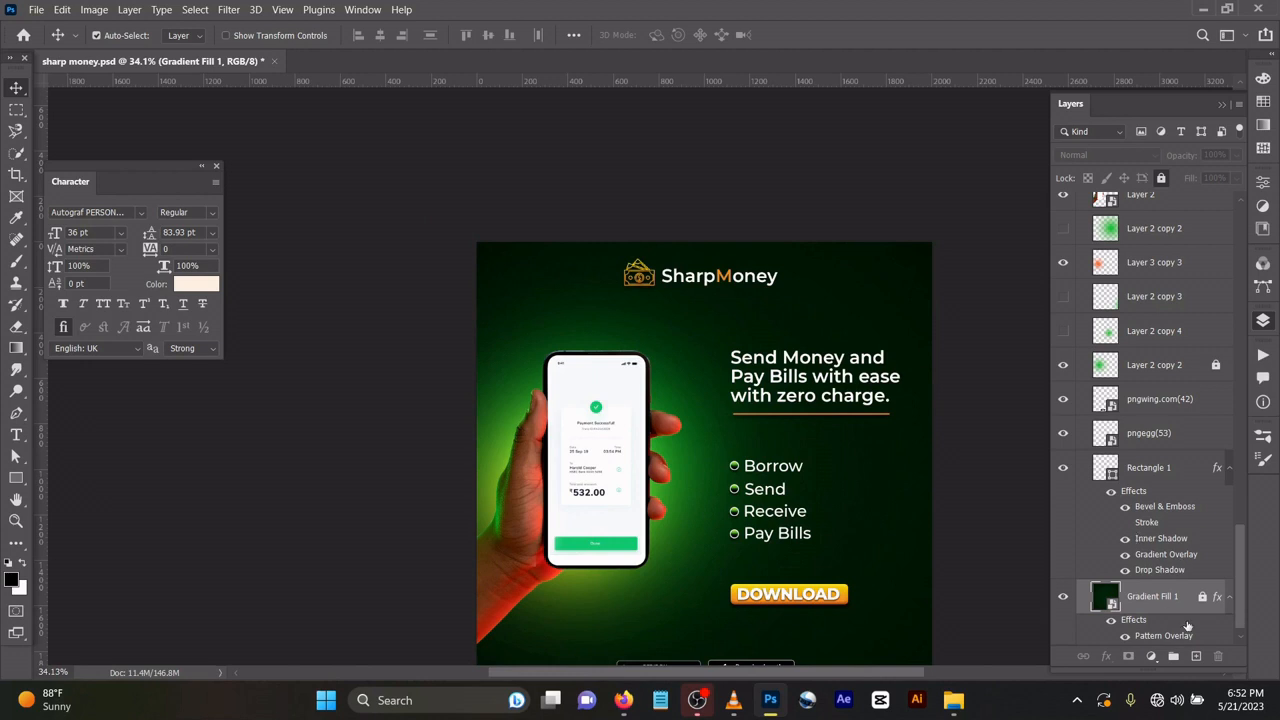
{"action": "scroll", "coordinate": [1172, 645], "scroll_direction": "down", "scroll_amount": 1}
{"action": "scroll", "coordinate": [1201, 568], "scroll_direction": "up", "scroll_amount": 1}
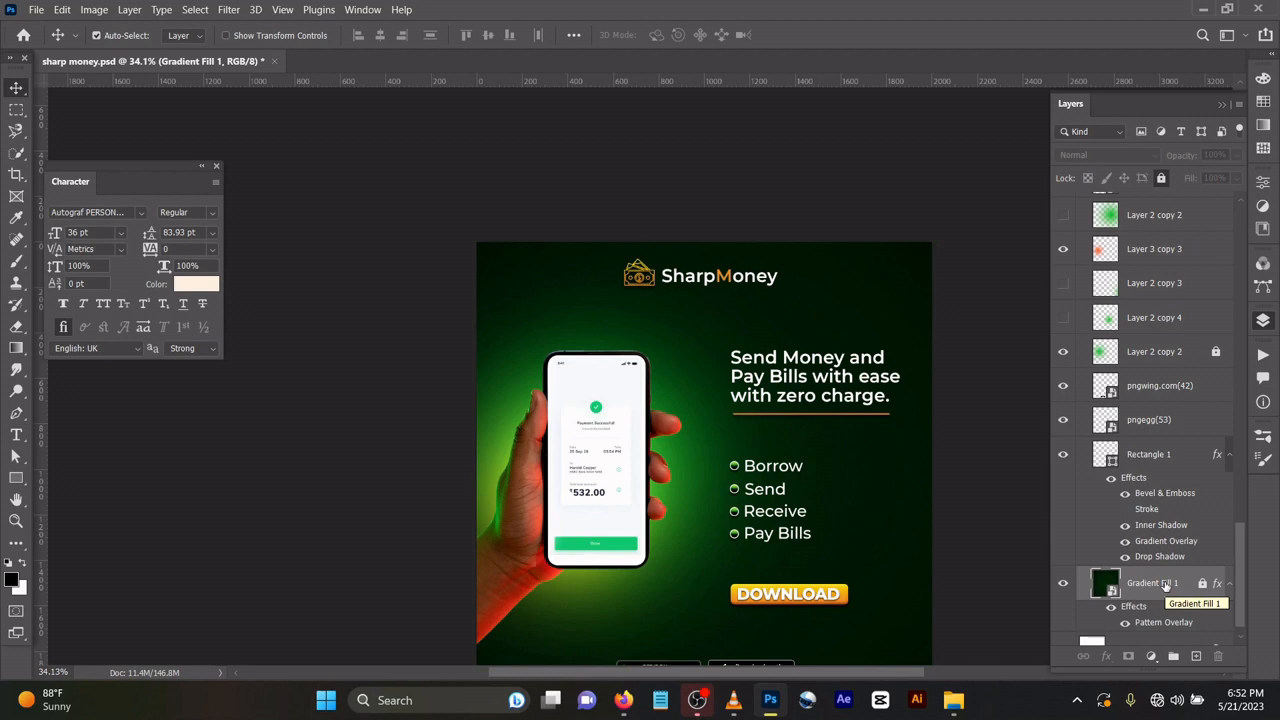
Unlock the Gradient Fill 1 background layer and review its Pattern Overlay settings.
{"action": "left_click_drag", "start_coordinate": [852, 511], "coordinate": [878, 346]}
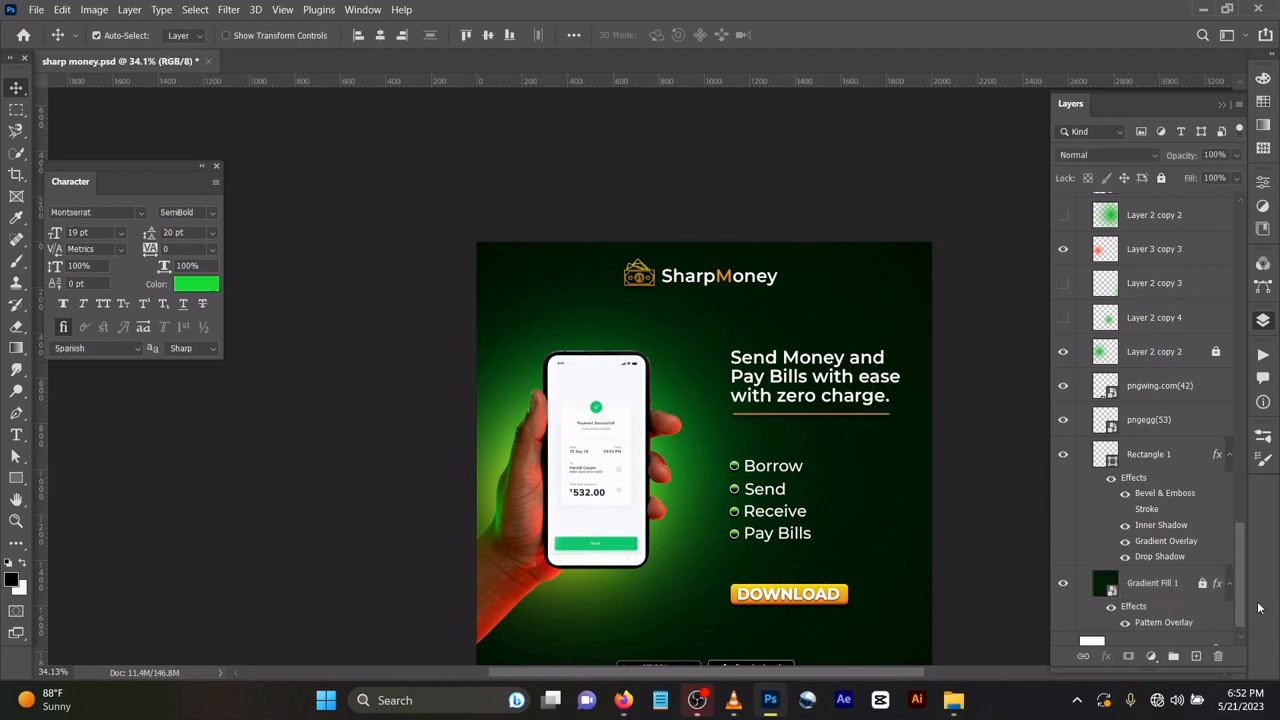
{"action": "left_click", "coordinate": [1160, 592]}
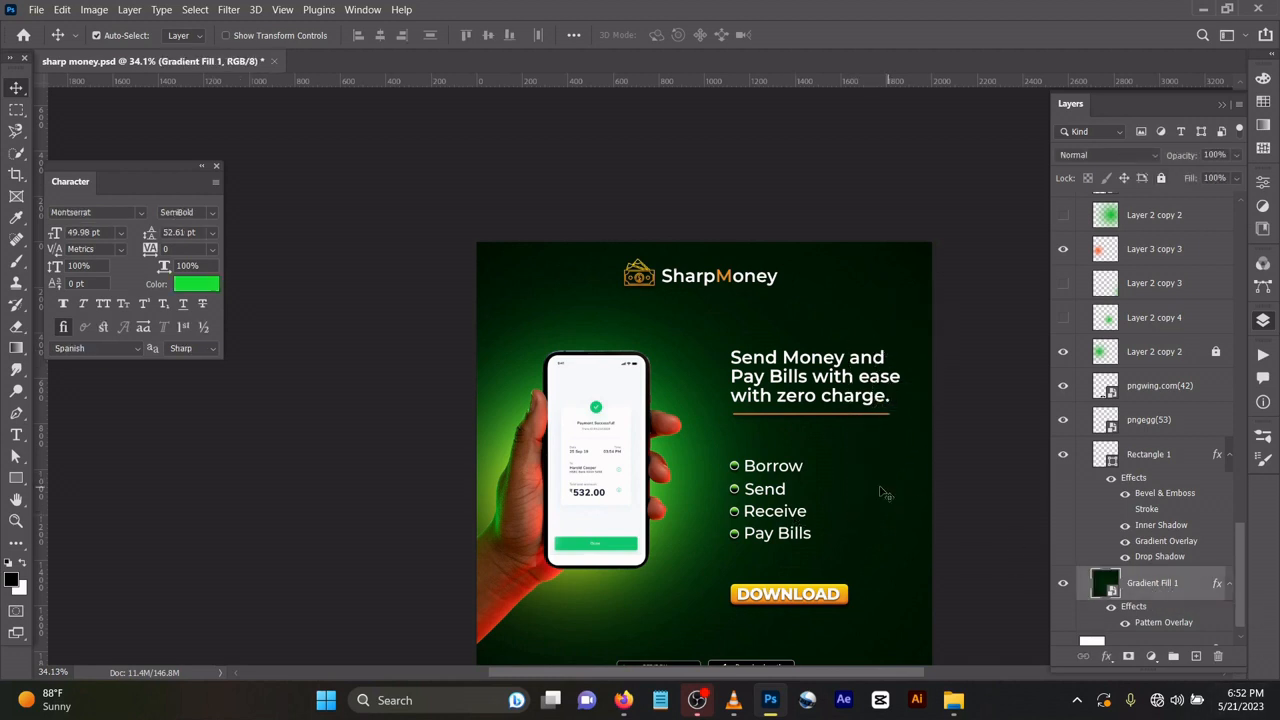
{"action": "mouse_move", "coordinate": [869, 491]}
{"action": "left_mouse_down"}
{"action": "mouse_move", "coordinate": [923, 358]}
{"action": "mouse_move", "coordinate": [852, 488]}
{"action": "left_mouse_up"}
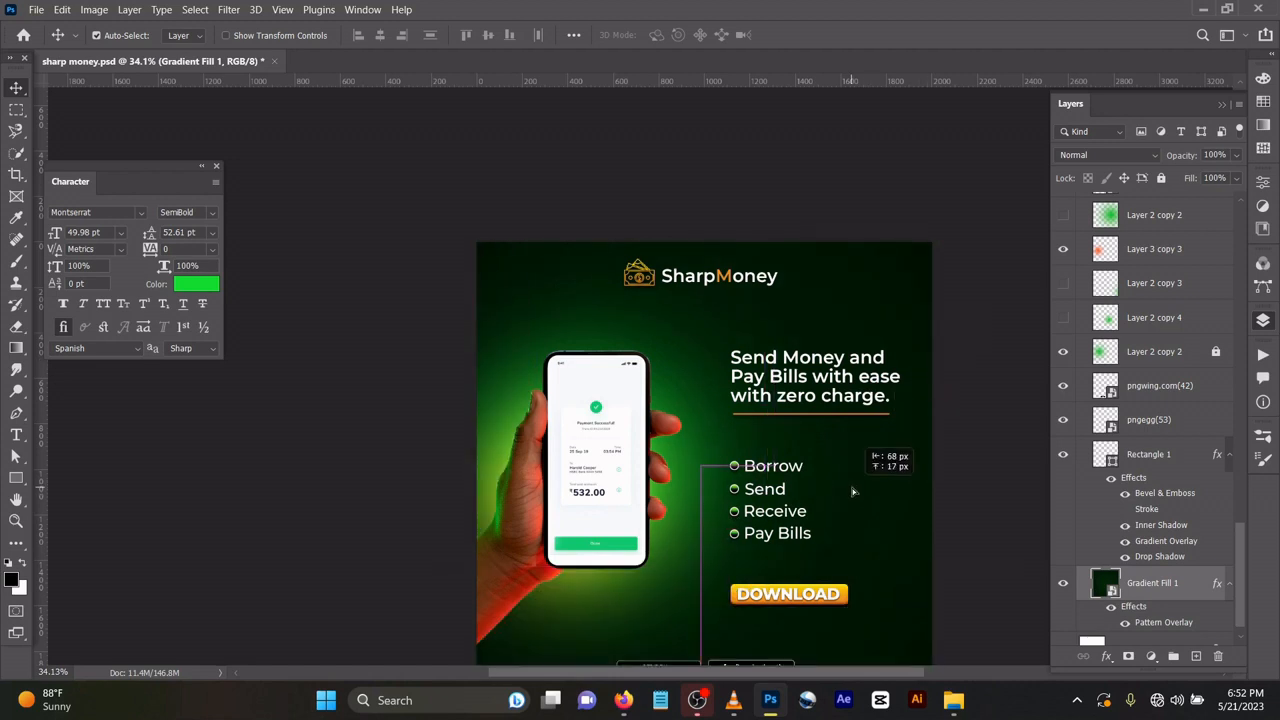
{"action": "double_click", "coordinate": [1165, 622]}
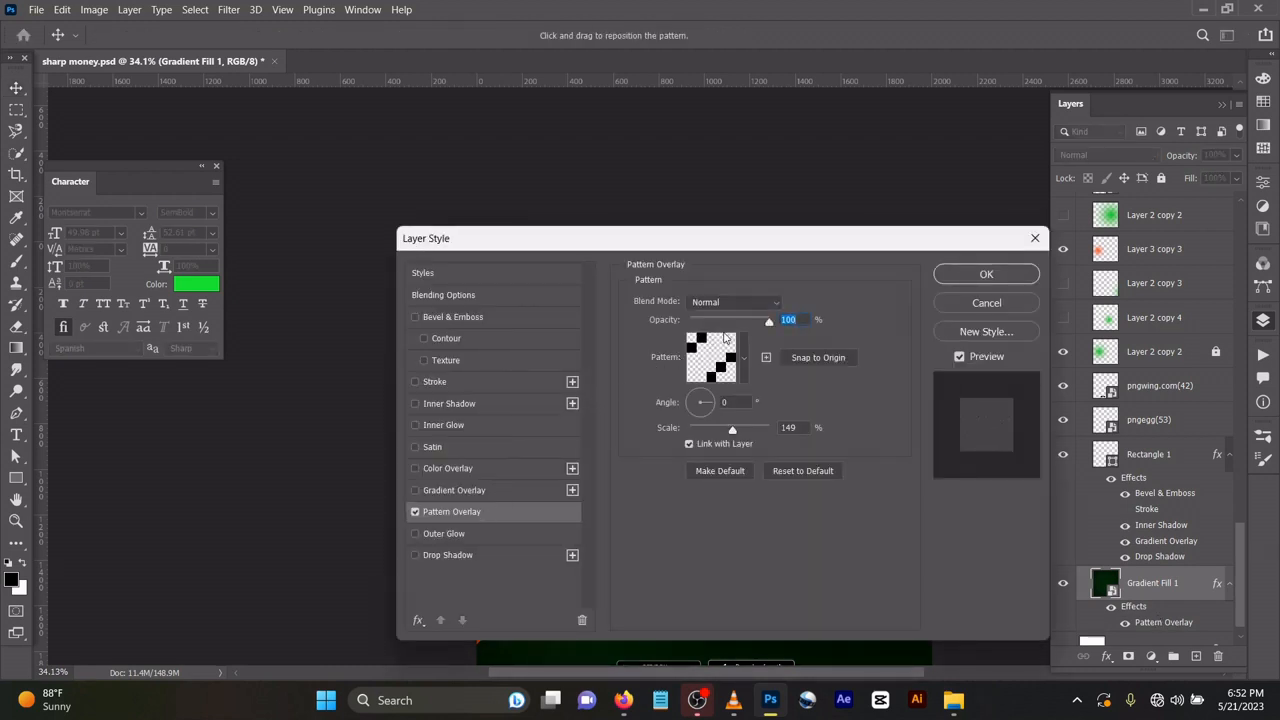
{"action": "left_click", "coordinate": [983, 279]}
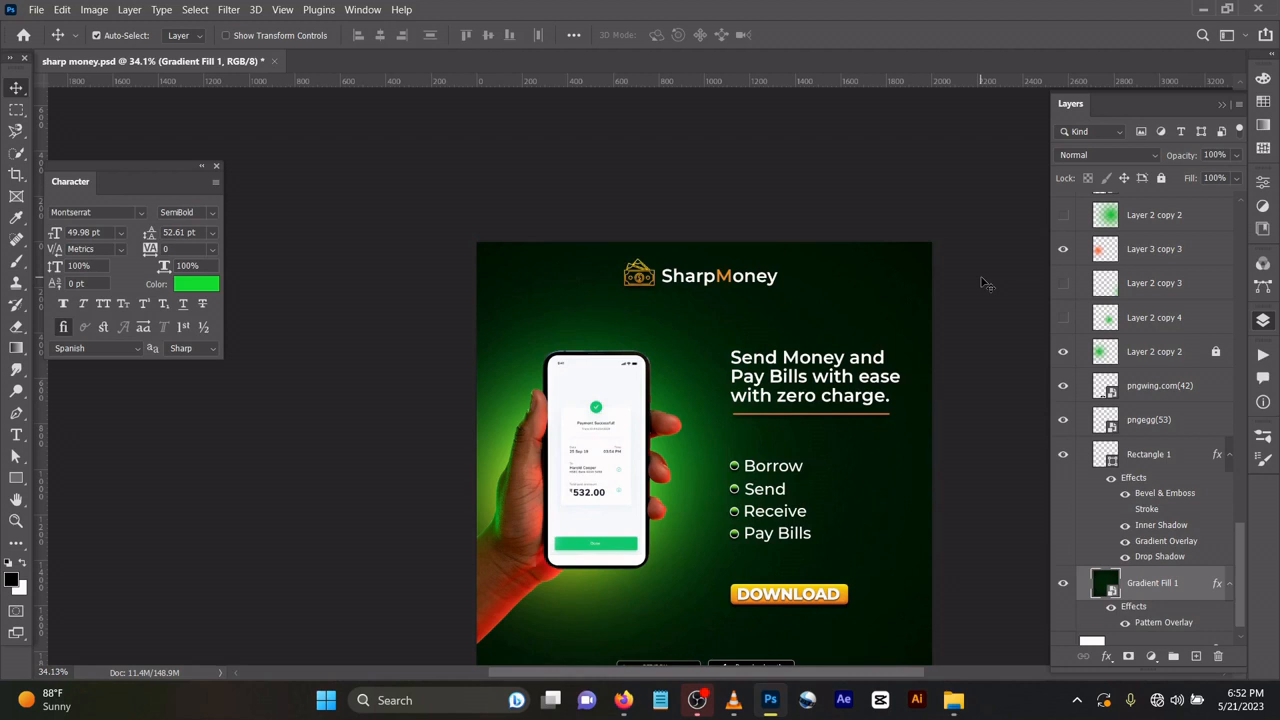
Select the Rectangle 1 layer and toggle its visibility off and on to identify it in the design.
{"action": "left_click", "coordinate": [1149, 455]}
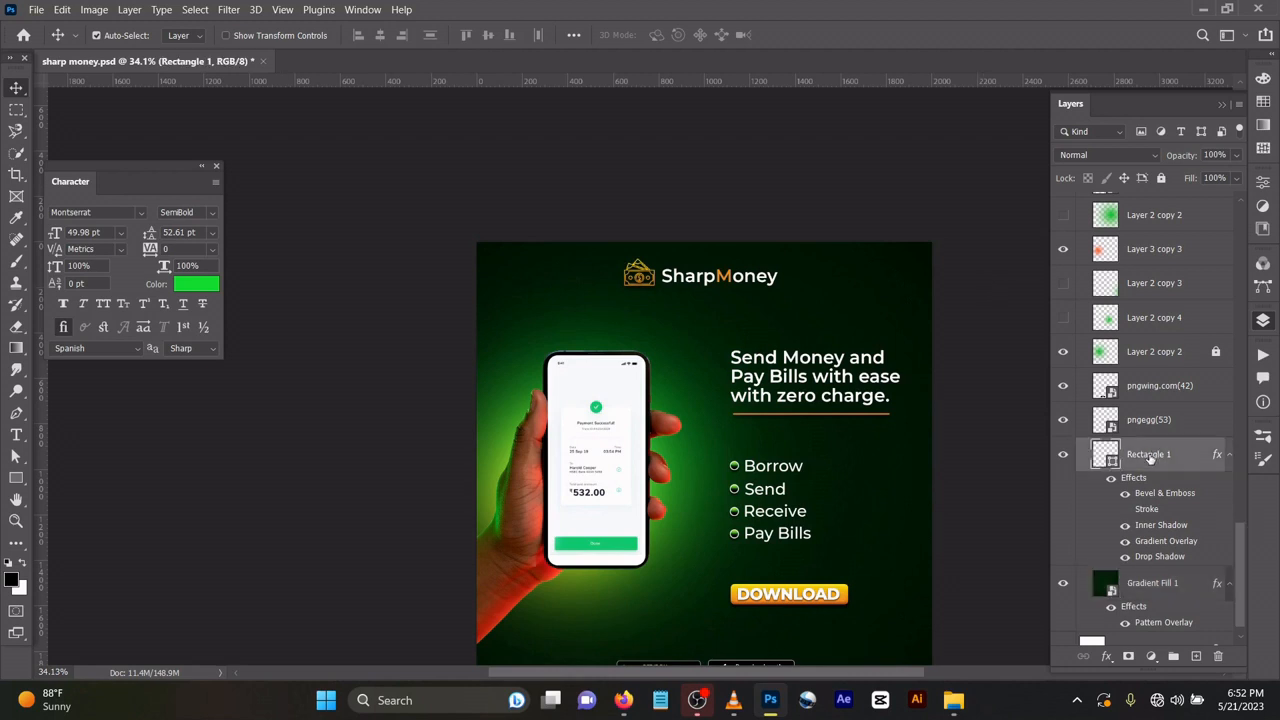
{"action": "left_click", "coordinate": [1065, 456]}
{"action": "left_click", "coordinate": [1065, 456]}
Undo the accidental move of the gradient background and lock the Gradient Fill 1 layer.
{"action": "left_click_drag", "start_coordinate": [860, 583], "coordinate": [866, 534]}
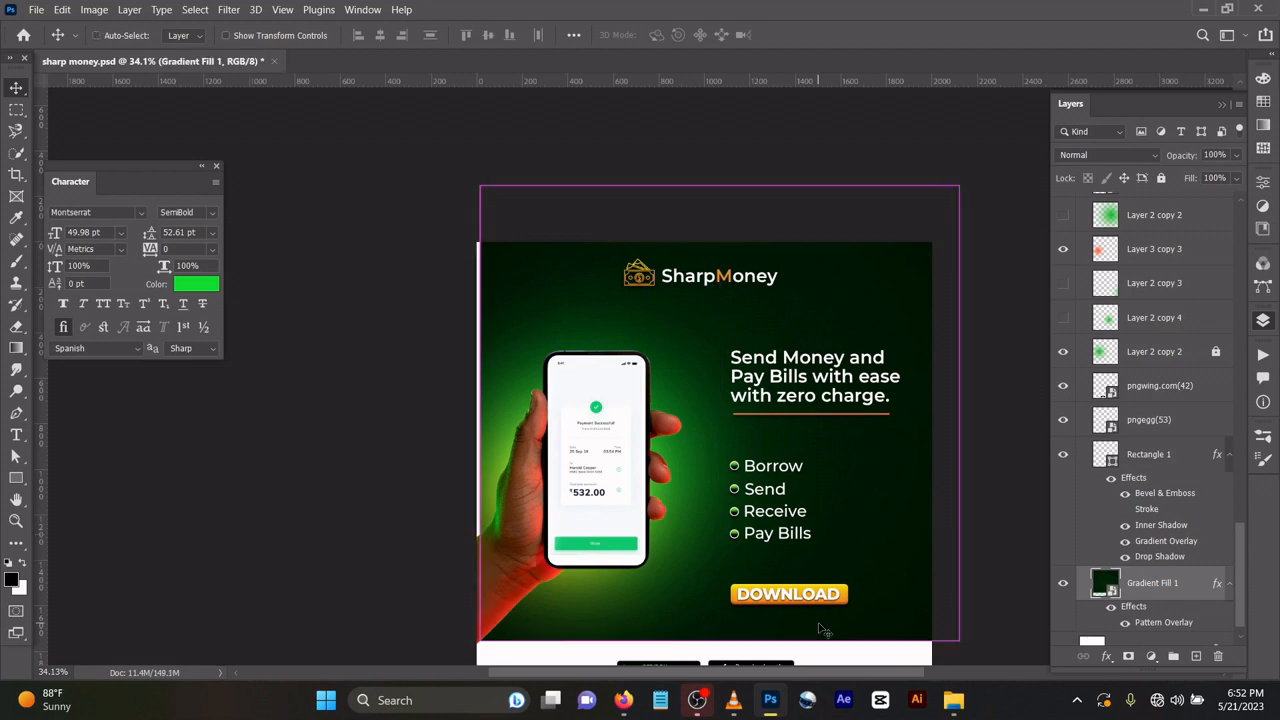
{"action": "key", "text": "ctrl+z"}
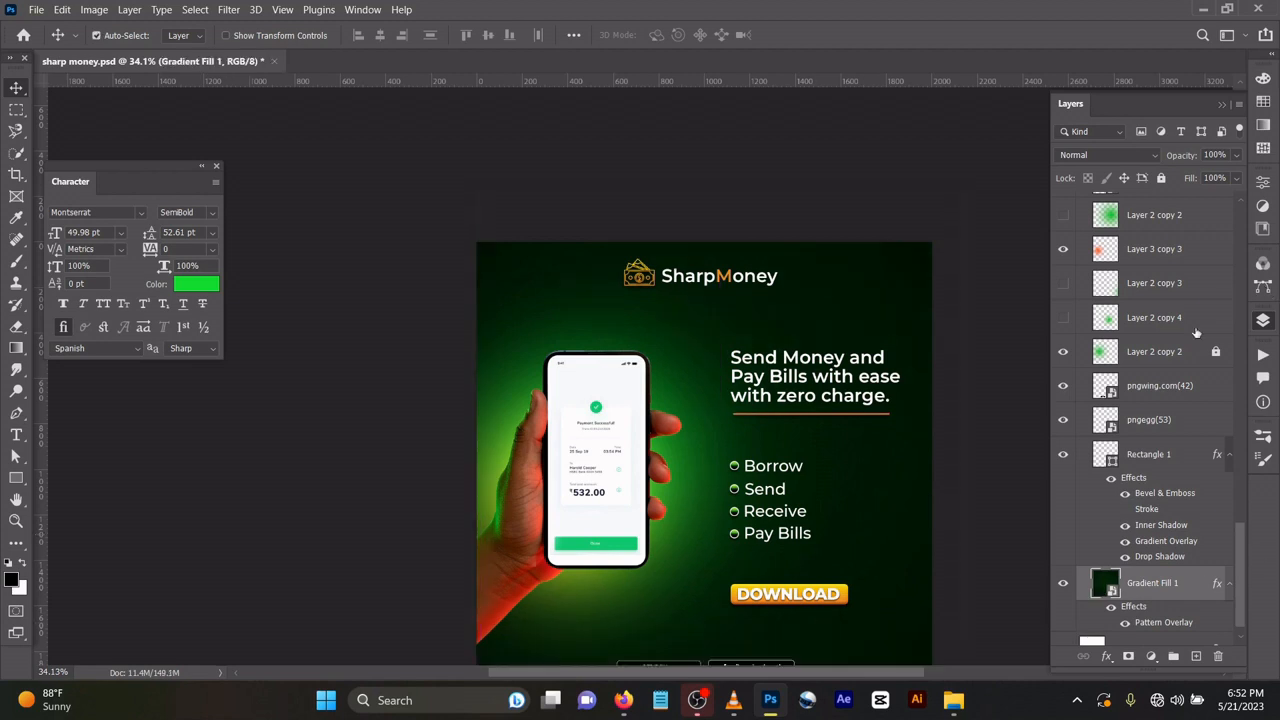
{"action": "left_click", "coordinate": [1161, 180]}
Move the DOWNLOAD text off its orange button and nudge the button slightly.
{"action": "left_click_drag", "start_coordinate": [828, 594], "coordinate": [878, 511]}
{"action": "left_click_drag", "start_coordinate": [821, 600], "coordinate": [825, 600]}
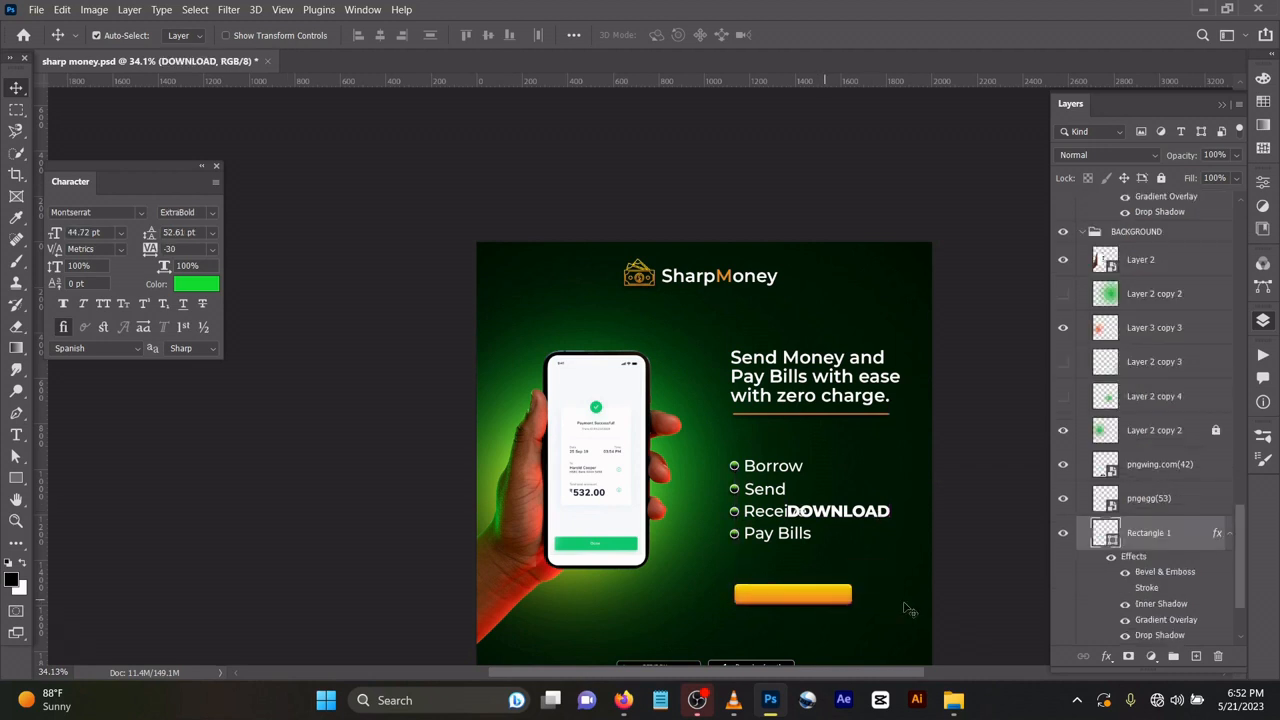
Inspect the Bevel & Emboss and Inner Shadow settings of the orange button's Rectangle 1 layer.
{"action": "double_click", "coordinate": [1218, 537]}
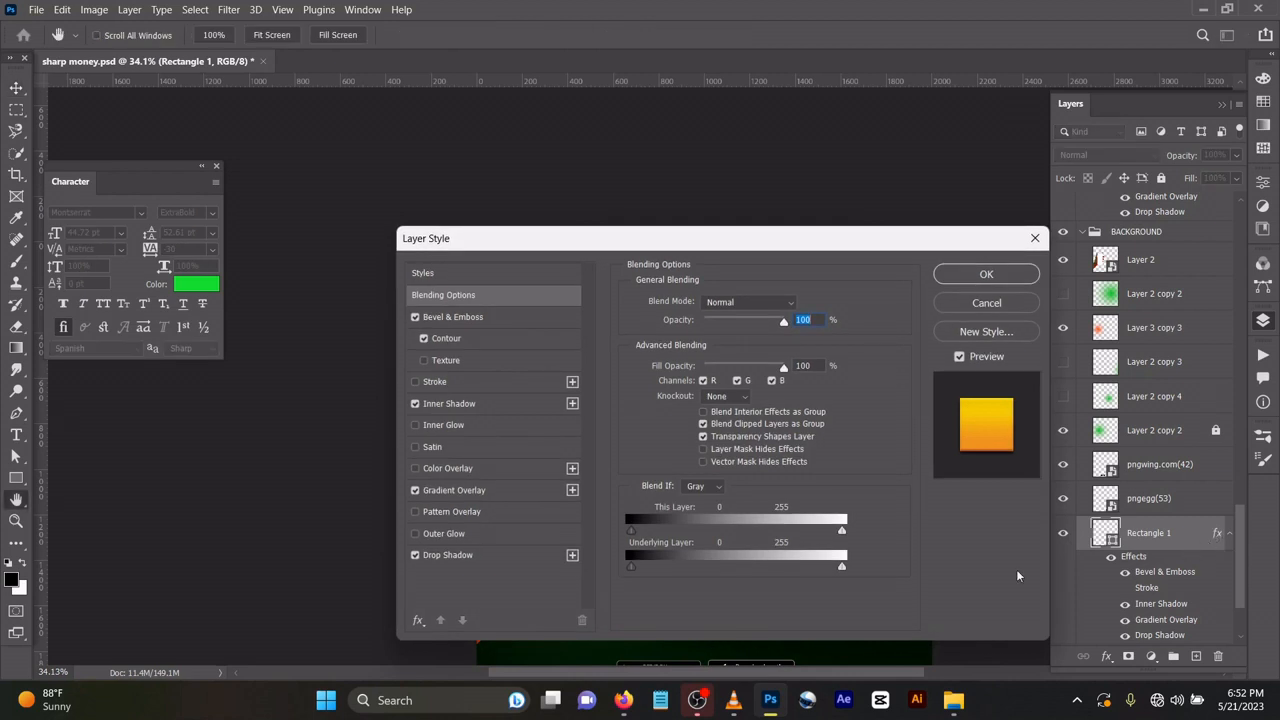
{"action": "left_click", "coordinate": [526, 316]}
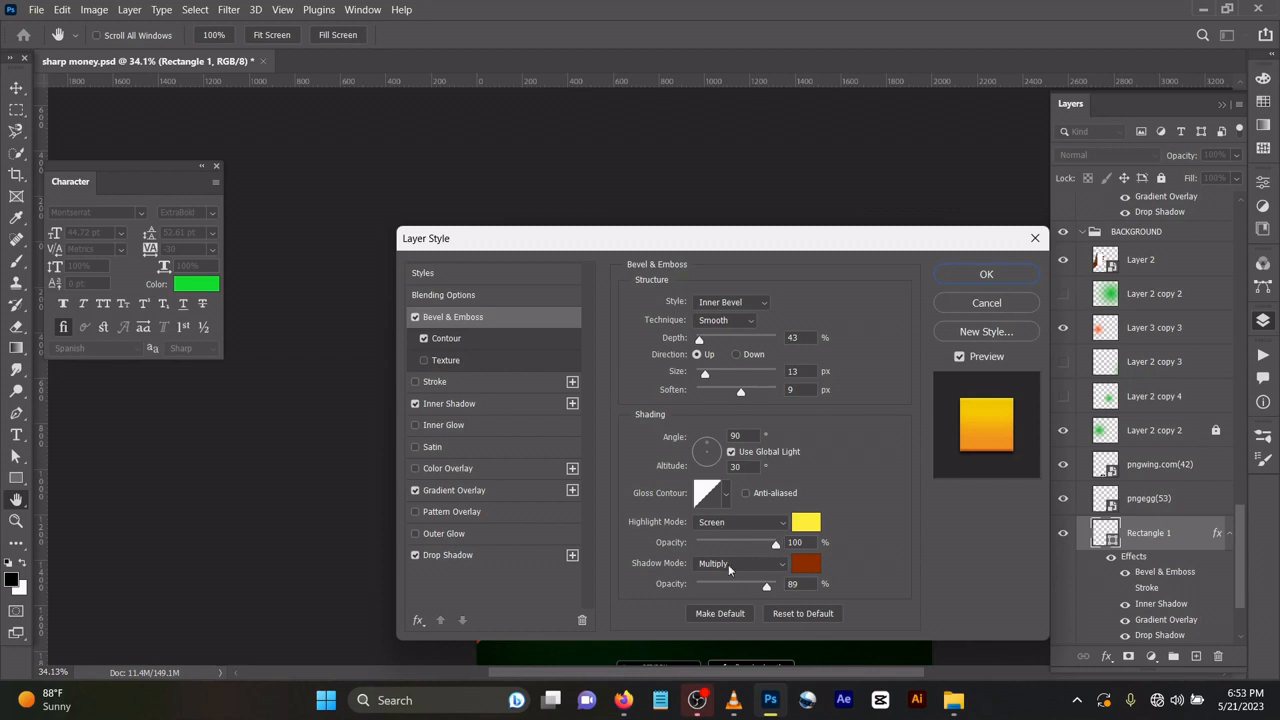
{"action": "left_click", "coordinate": [474, 404]}
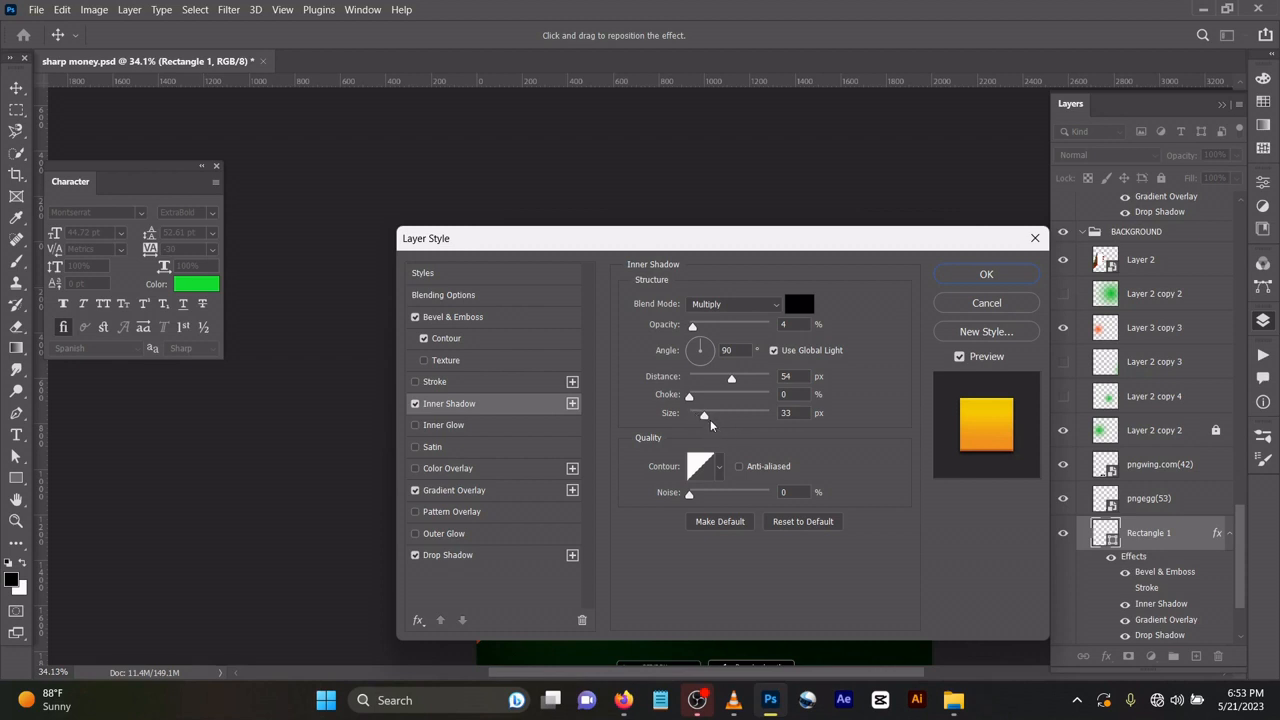
Check both stop colours of the orange button's Gradient Overlay and review its Drop Shadow settings.
{"action": "left_click", "coordinate": [494, 490]}
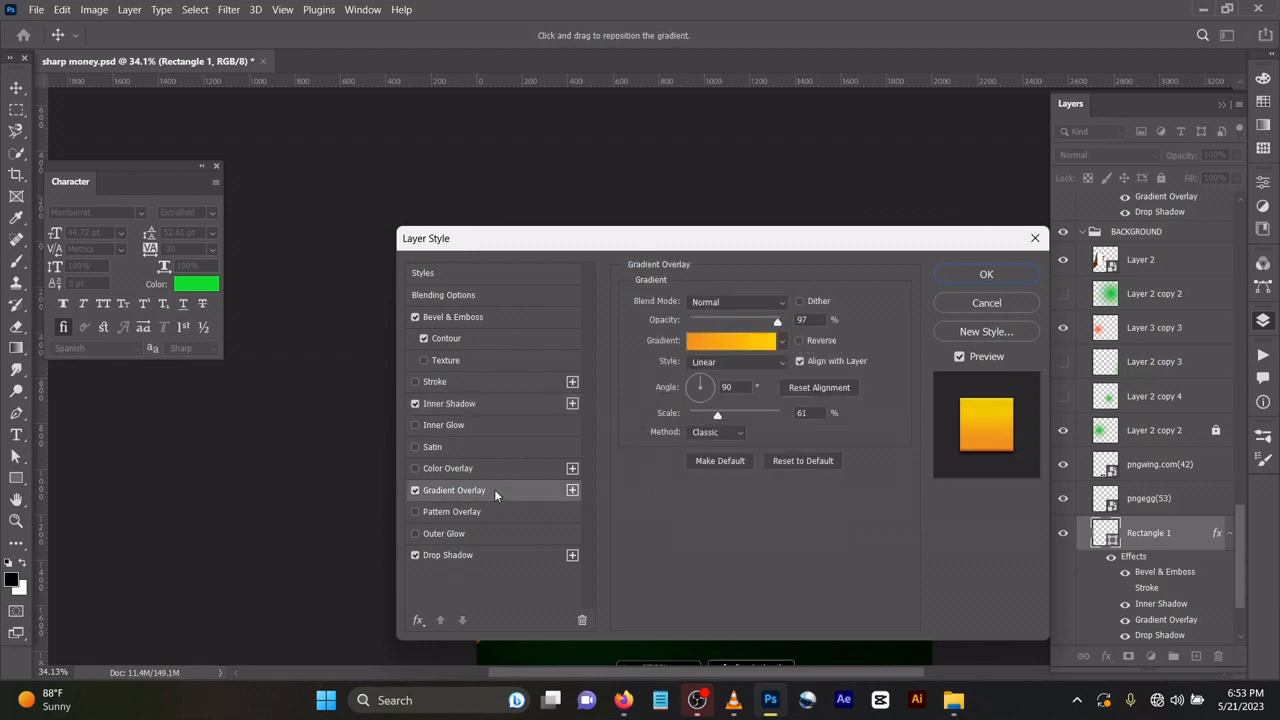
{"action": "left_click", "coordinate": [726, 344]}
{"action": "double_click", "coordinate": [911, 520]}
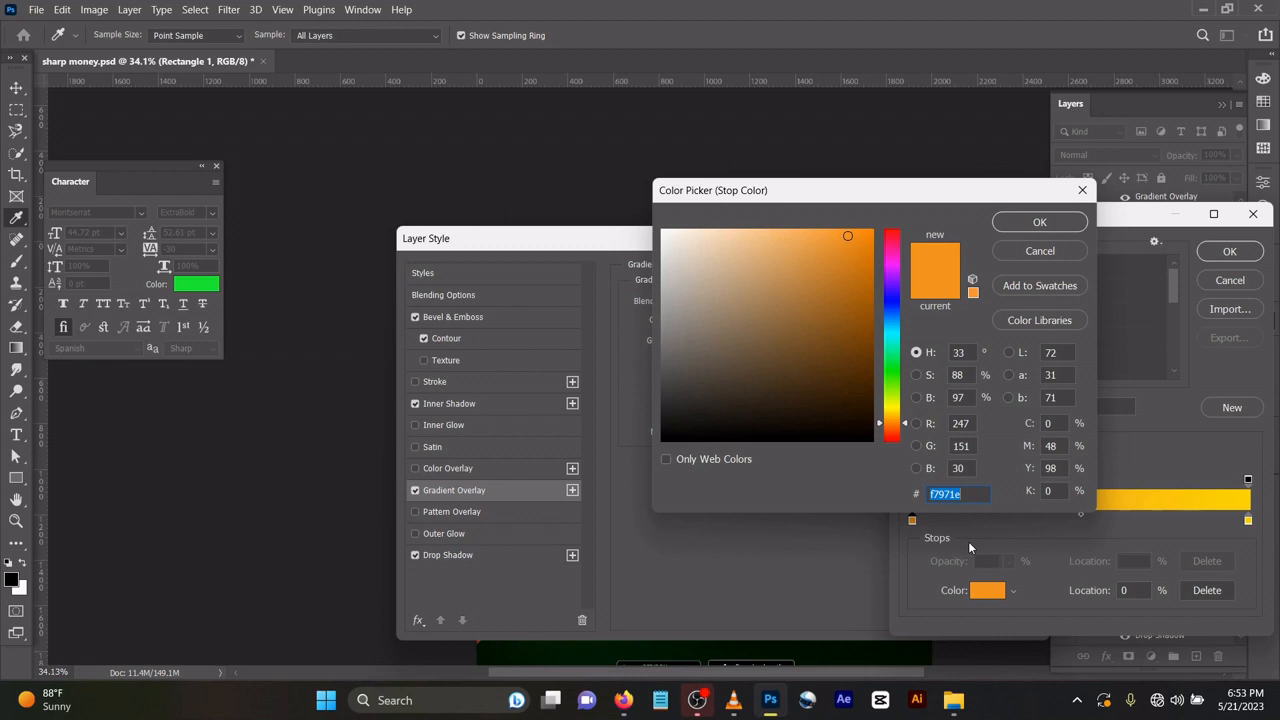
{"action": "left_click", "coordinate": [1043, 222]}
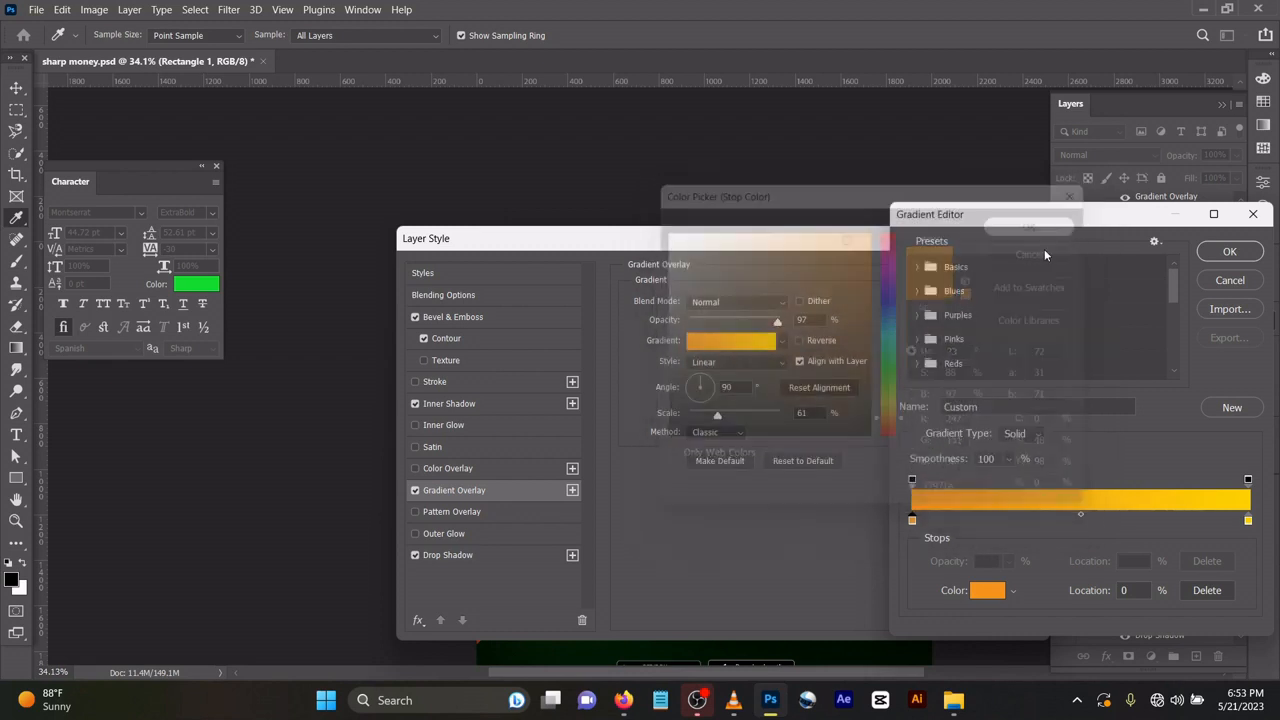
{"action": "left_click", "coordinate": [1248, 520]}
{"action": "double_click", "coordinate": [1248, 520]}
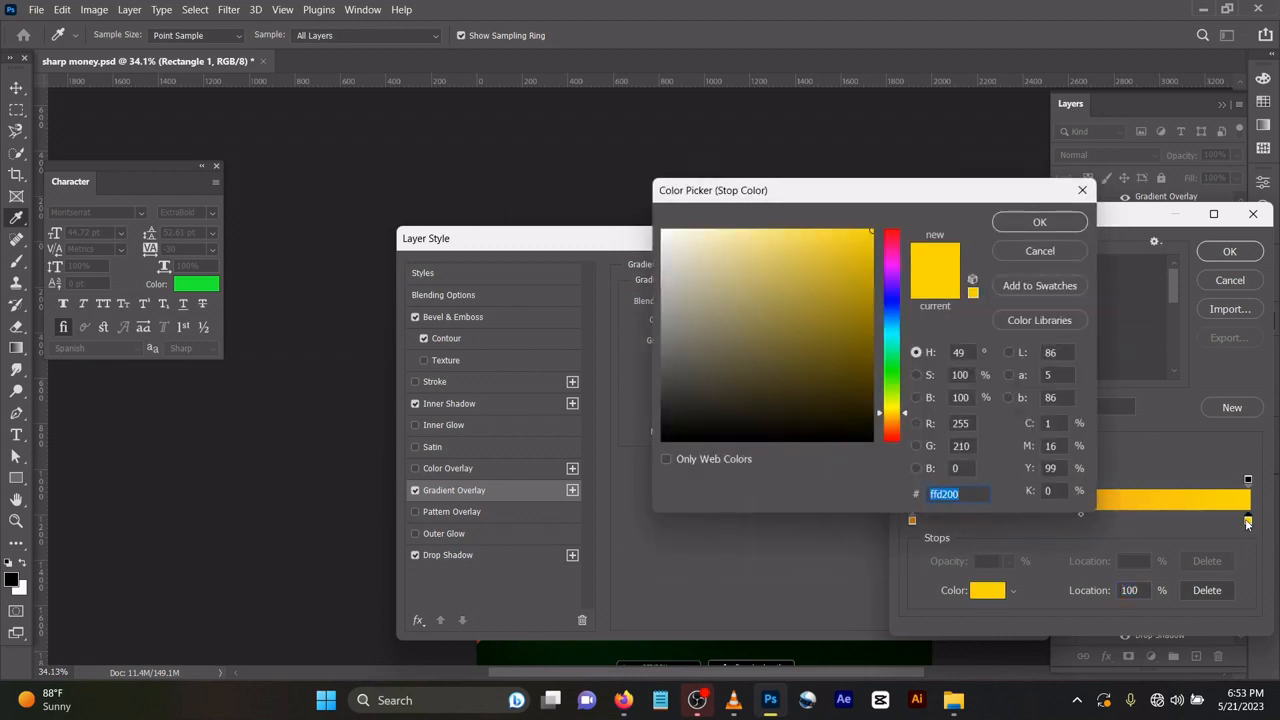
{"action": "left_click", "coordinate": [1035, 222]}
{"action": "left_click", "coordinate": [1229, 251]}
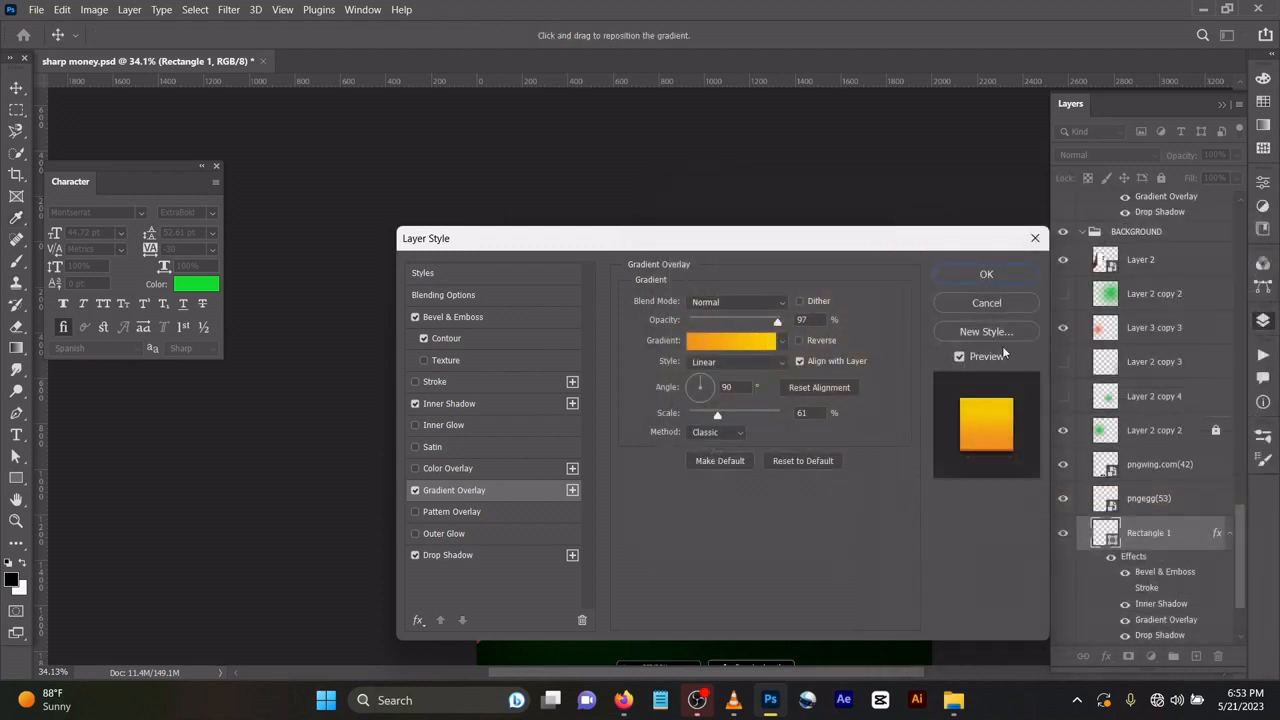
{"action": "left_click", "coordinate": [466, 556]}
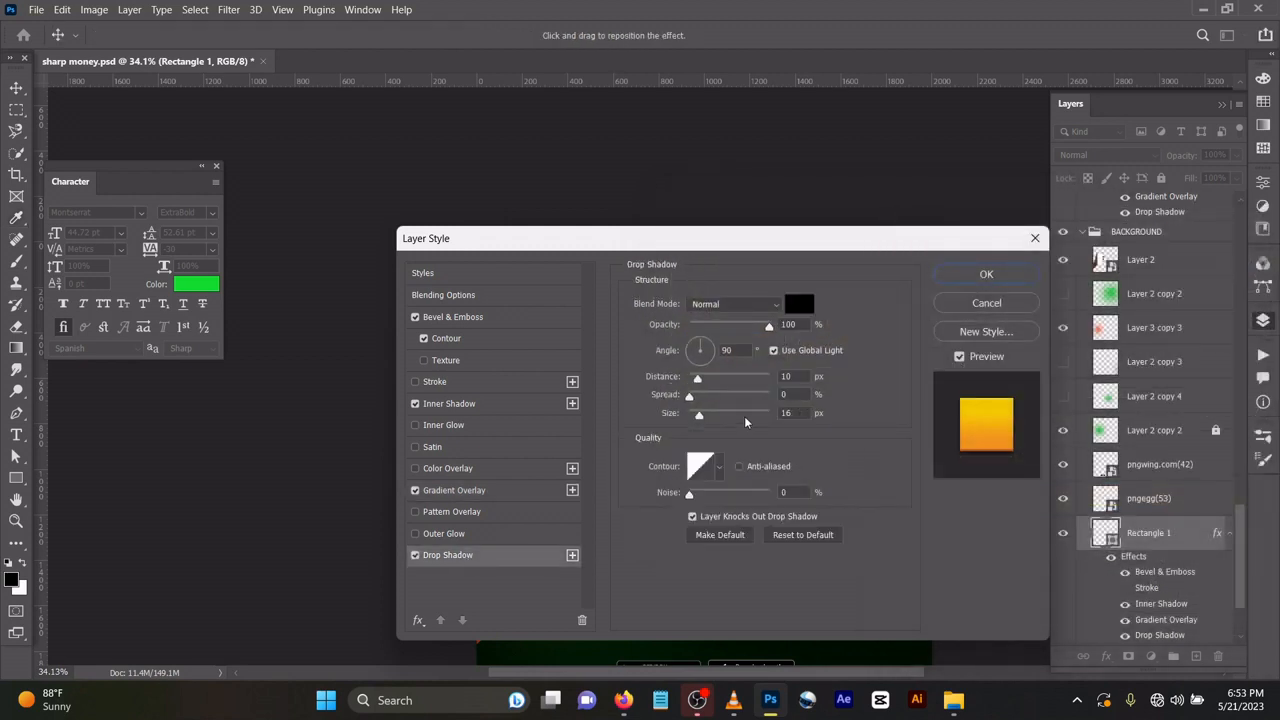
{"action": "left_click", "coordinate": [1008, 278]}
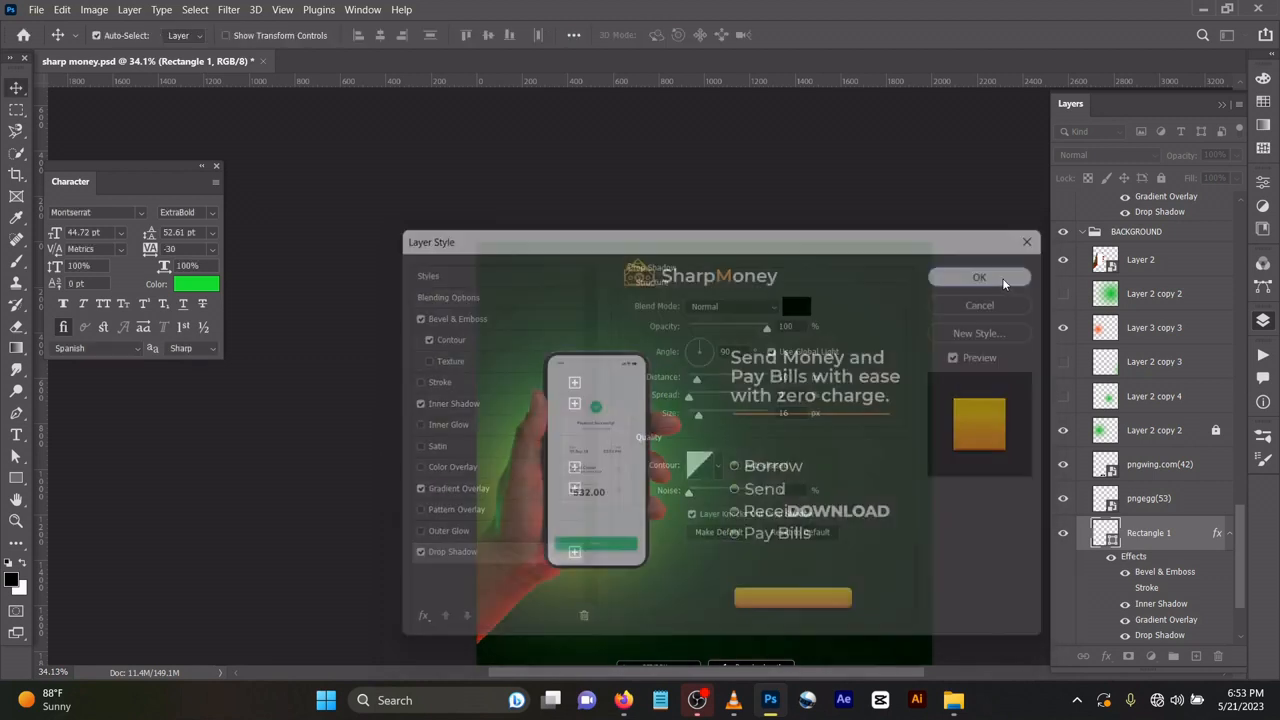
Undo the moves of the DOWNLOAD text and its button.
{"action": "key", "text": "ctrl"}
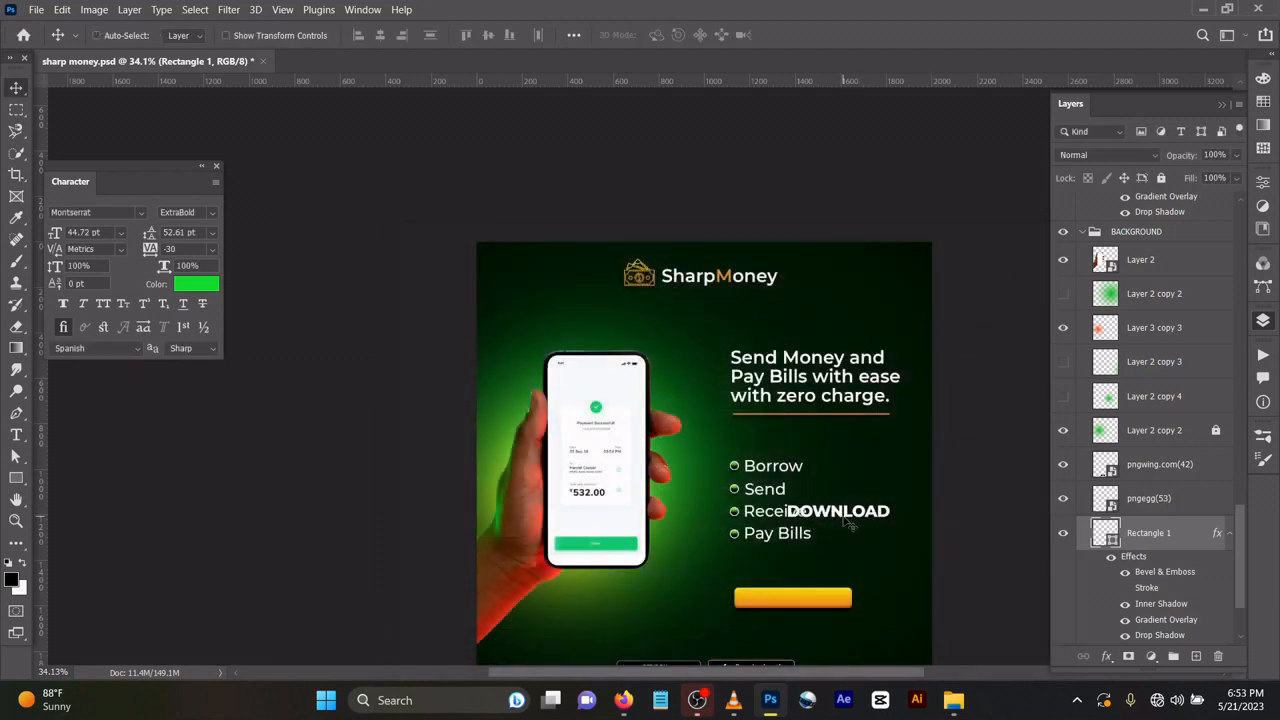
{"action": "key", "text": "ctrl+z"}
{"action": "key", "text": "ctrl+z"}
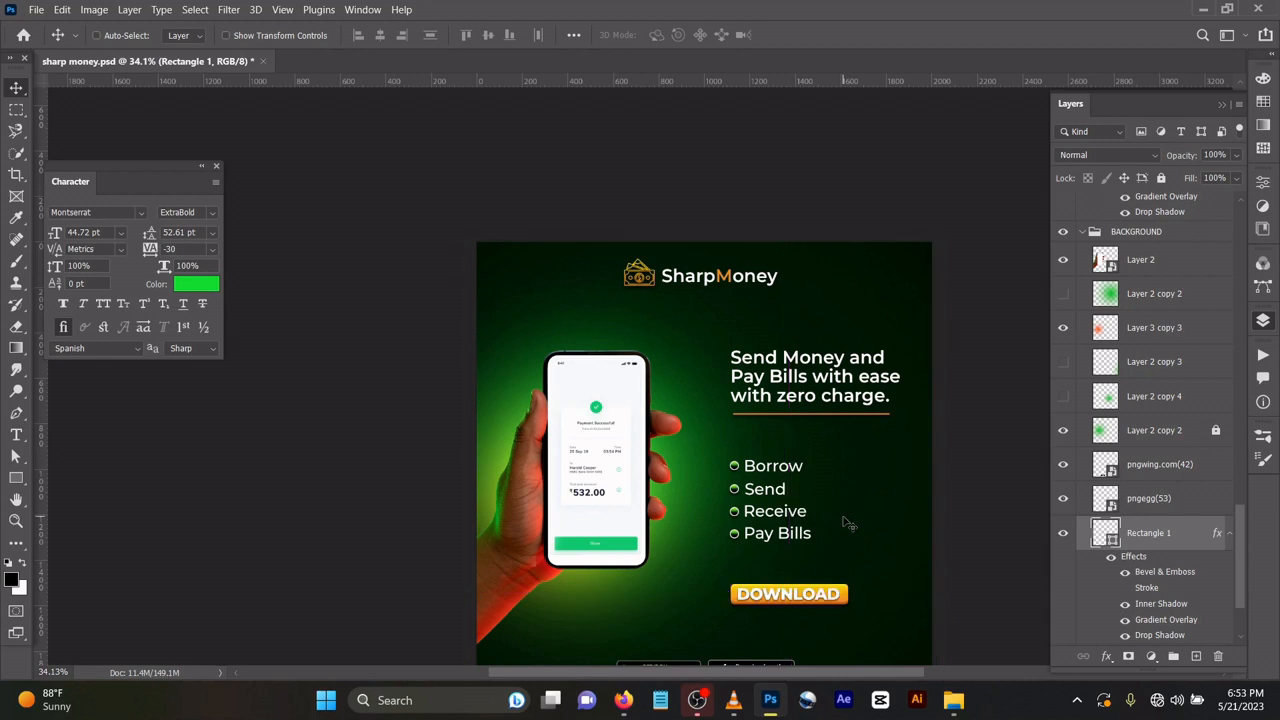
Inspect the Bevel & Emboss, Contour, Stroke and Inner Shadow settings of the bullet beside Borrow.
{"action": "scroll", "coordinate": [732, 466], "scroll_direction": "up", "scroll_amount": 3}
{"action": "left_click", "coordinate": [733, 466]}
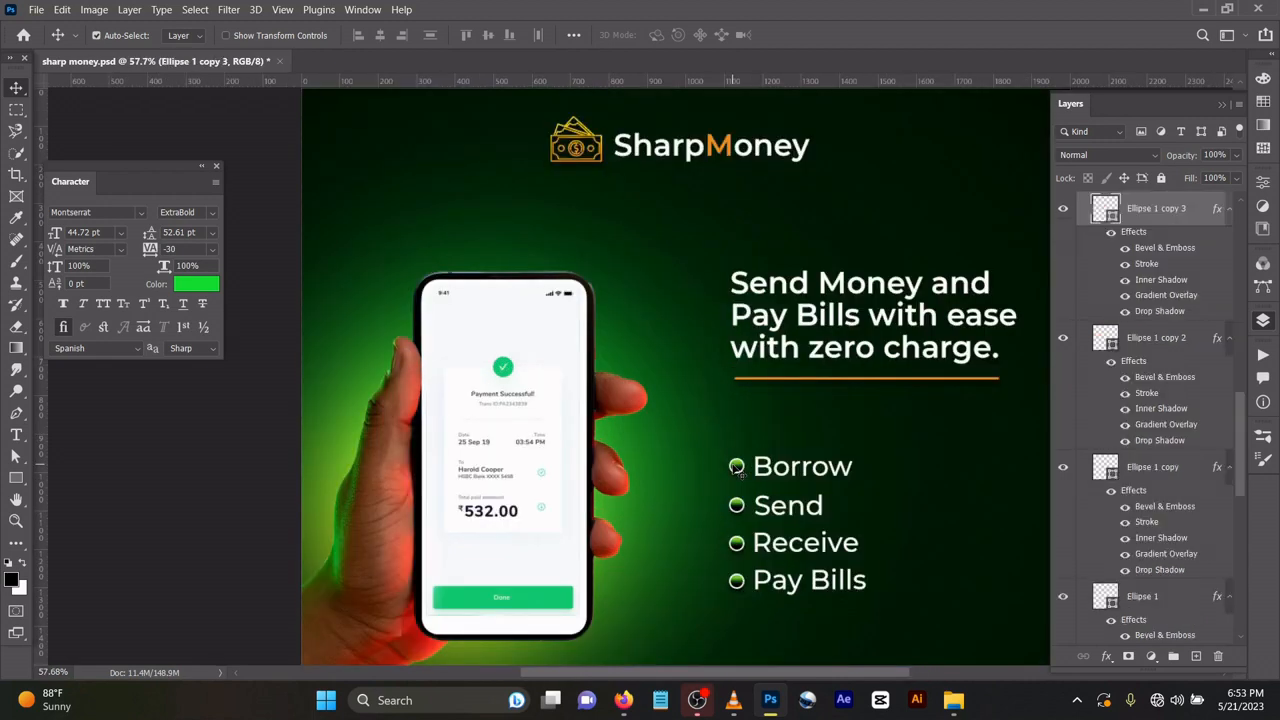
{"action": "double_click", "coordinate": [1222, 211]}
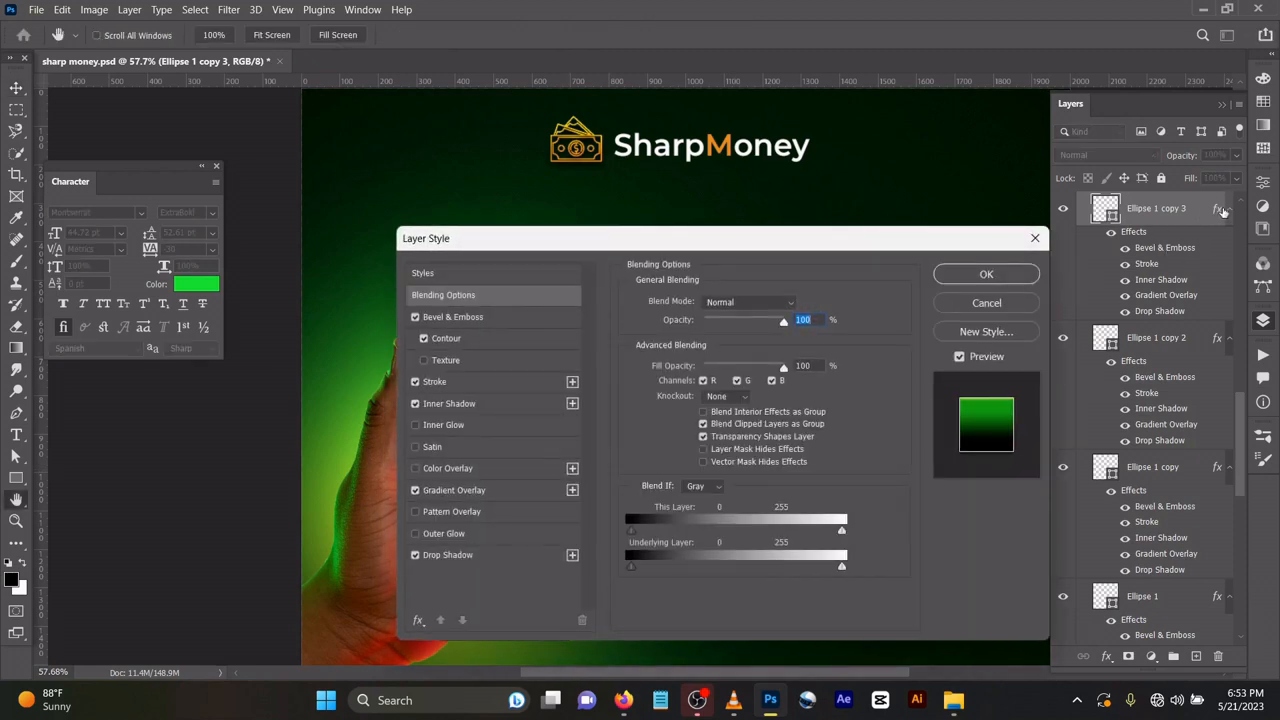
{"action": "left_click", "coordinate": [471, 316]}
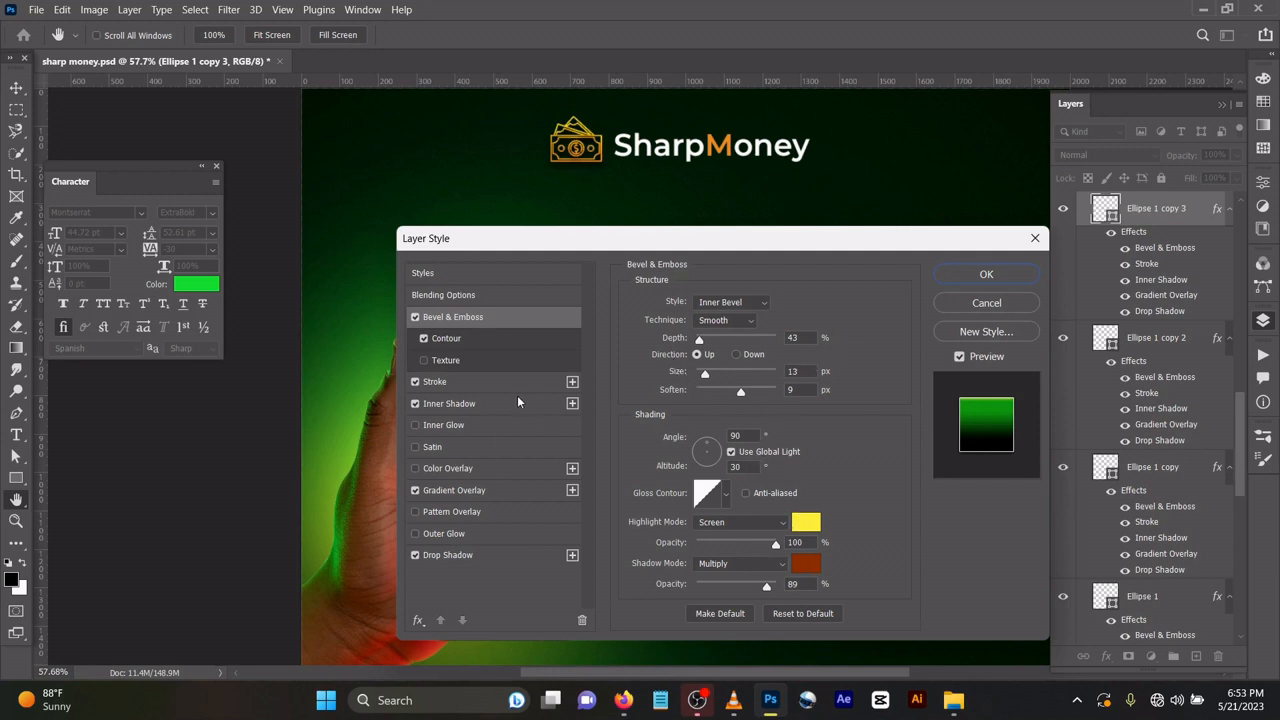
{"action": "left_click", "coordinate": [512, 338]}
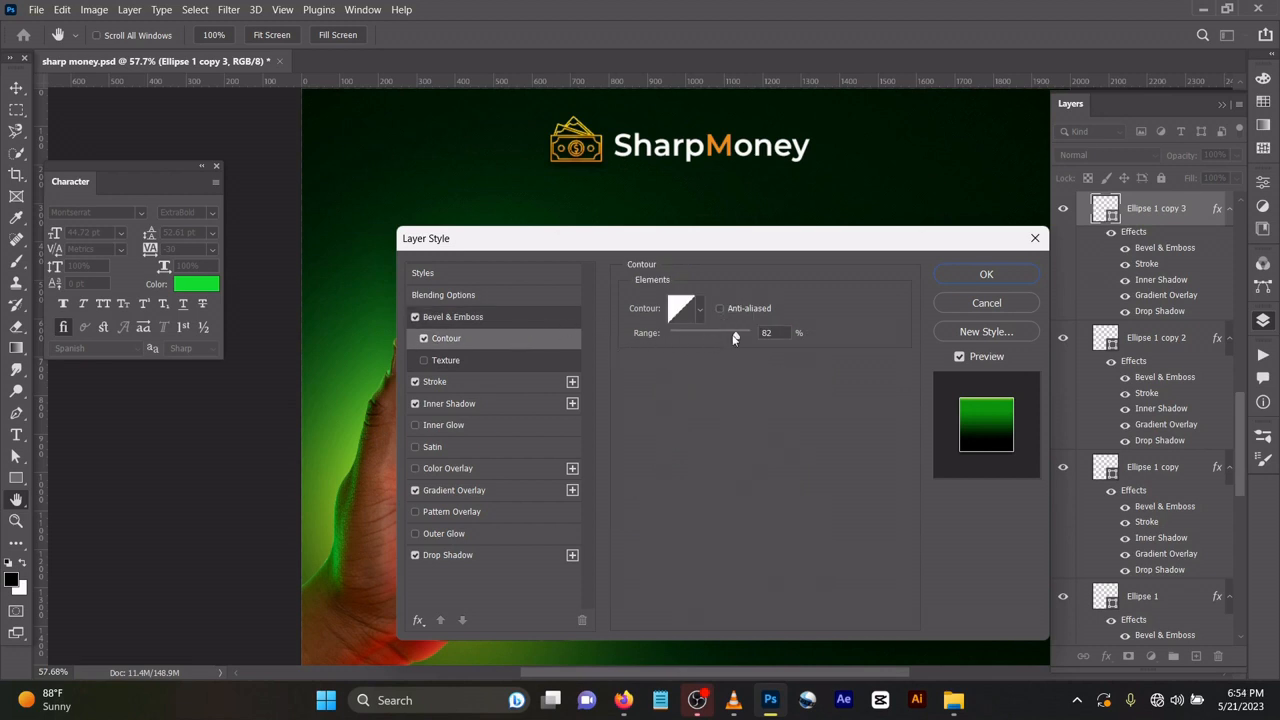
{"action": "left_click", "coordinate": [467, 385]}
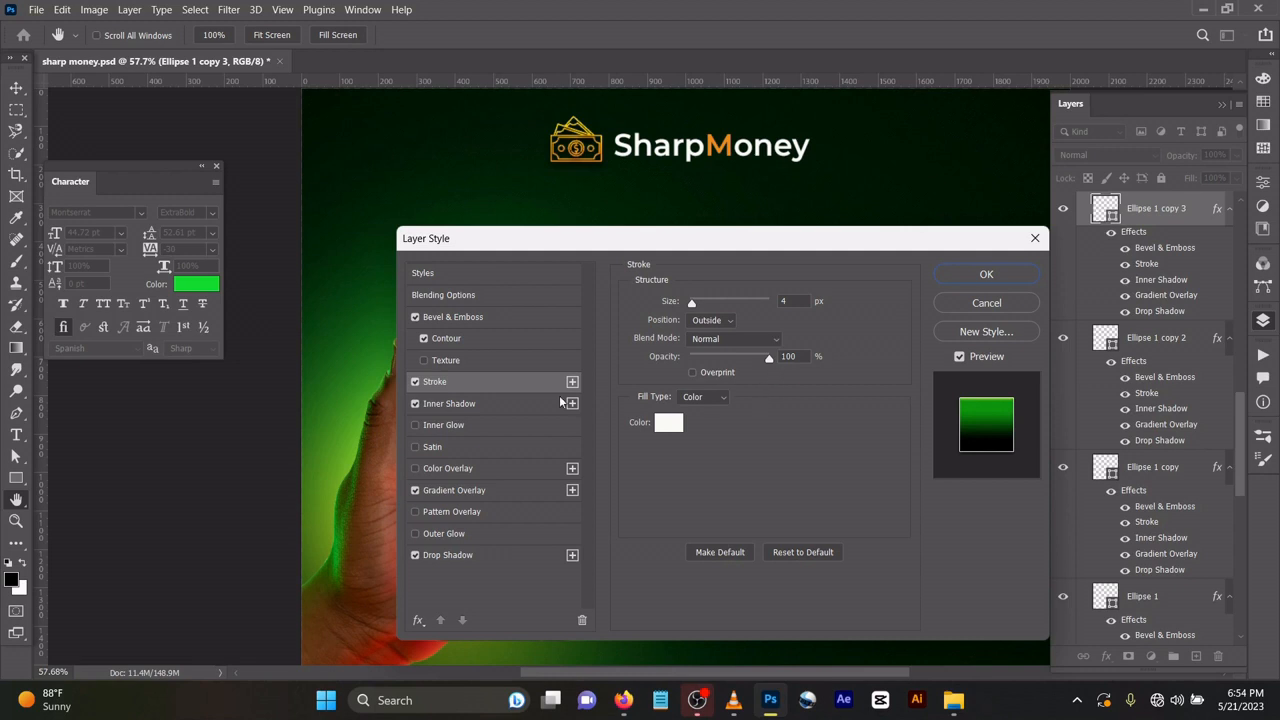
{"action": "left_click", "coordinate": [508, 399]}
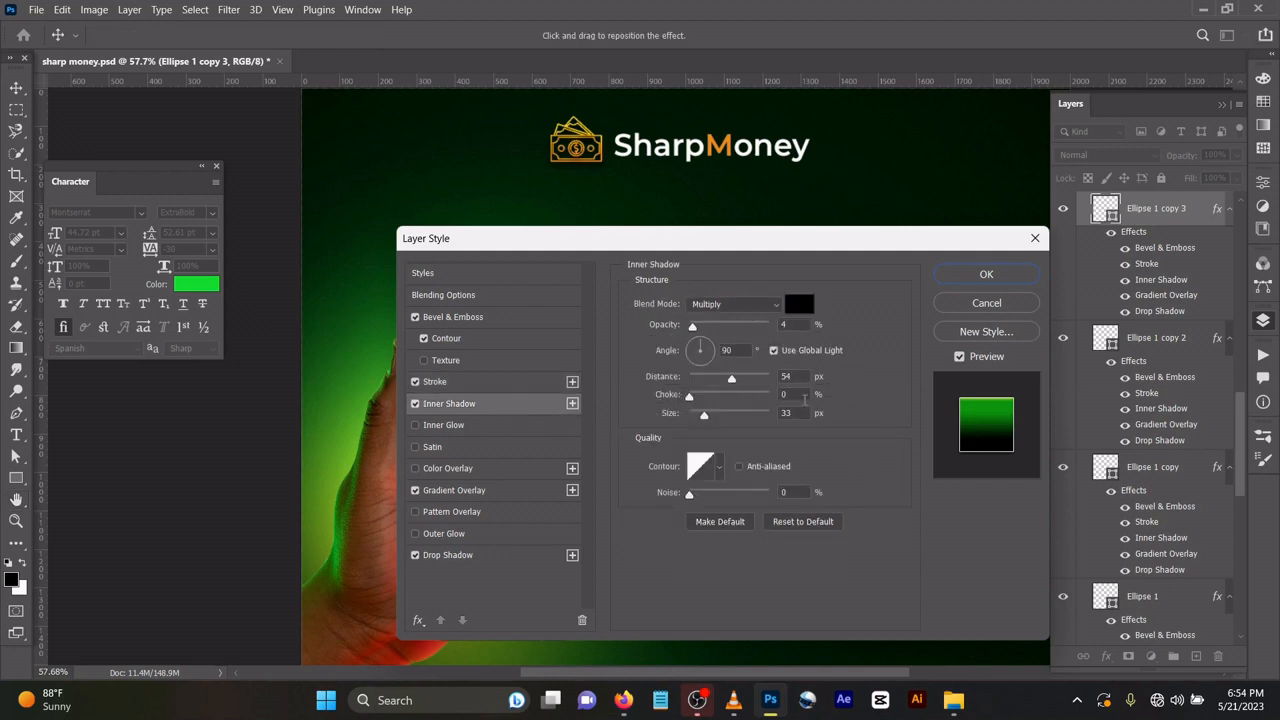
Check both stop colours of the Borrow bullet's Gradient Overlay and accept its layer style unchanged.
{"action": "left_click", "coordinate": [486, 488]}
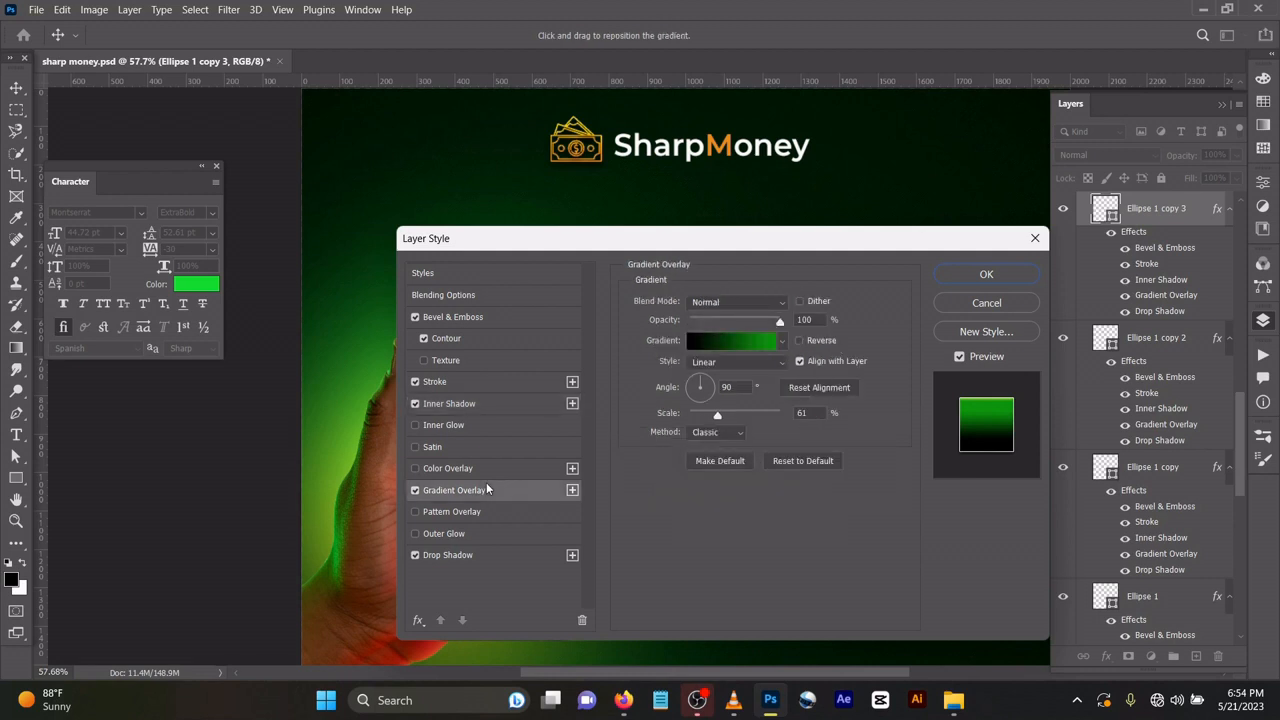
{"action": "left_click", "coordinate": [718, 342]}
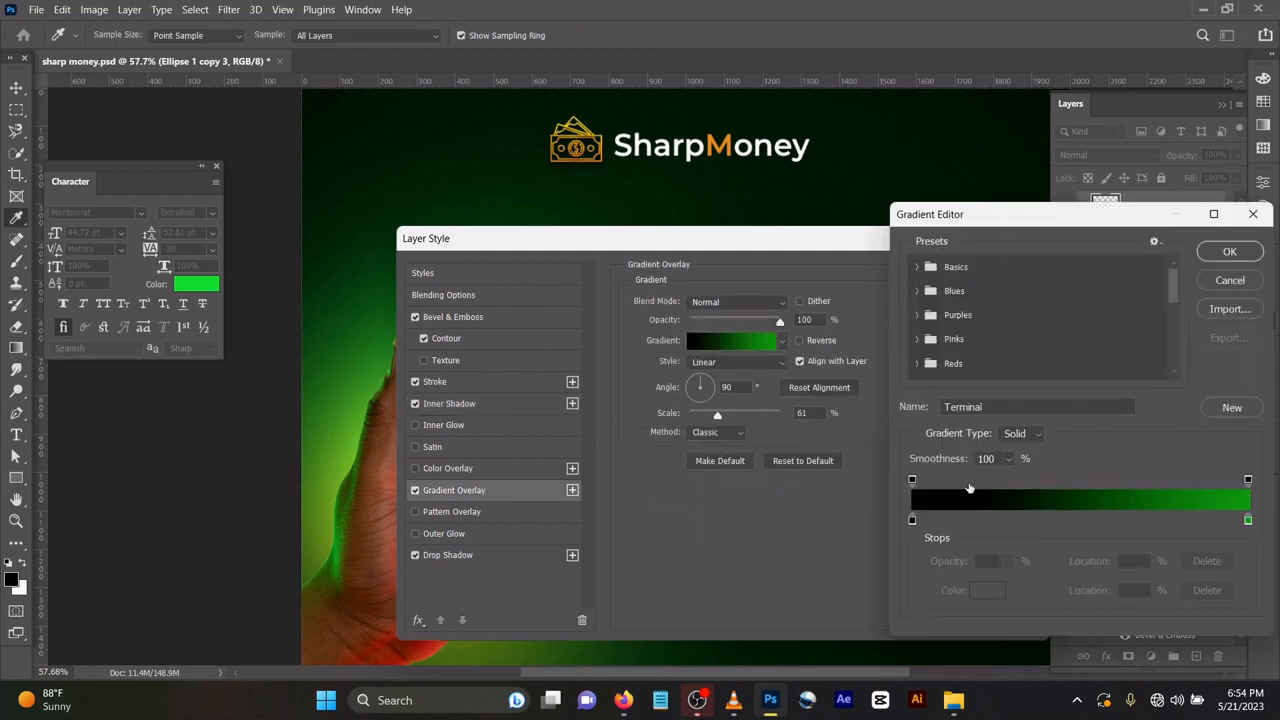
{"action": "double_click", "coordinate": [911, 520]}
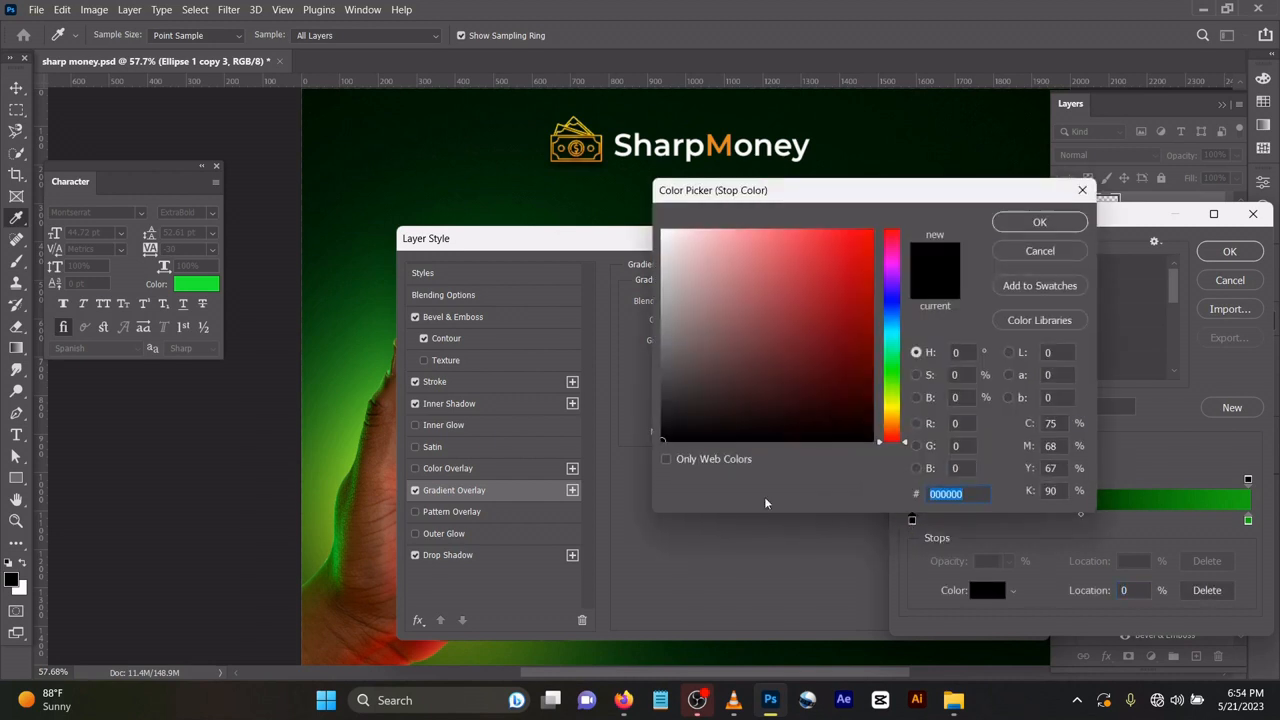
{"action": "left_click", "coordinate": [1038, 223]}
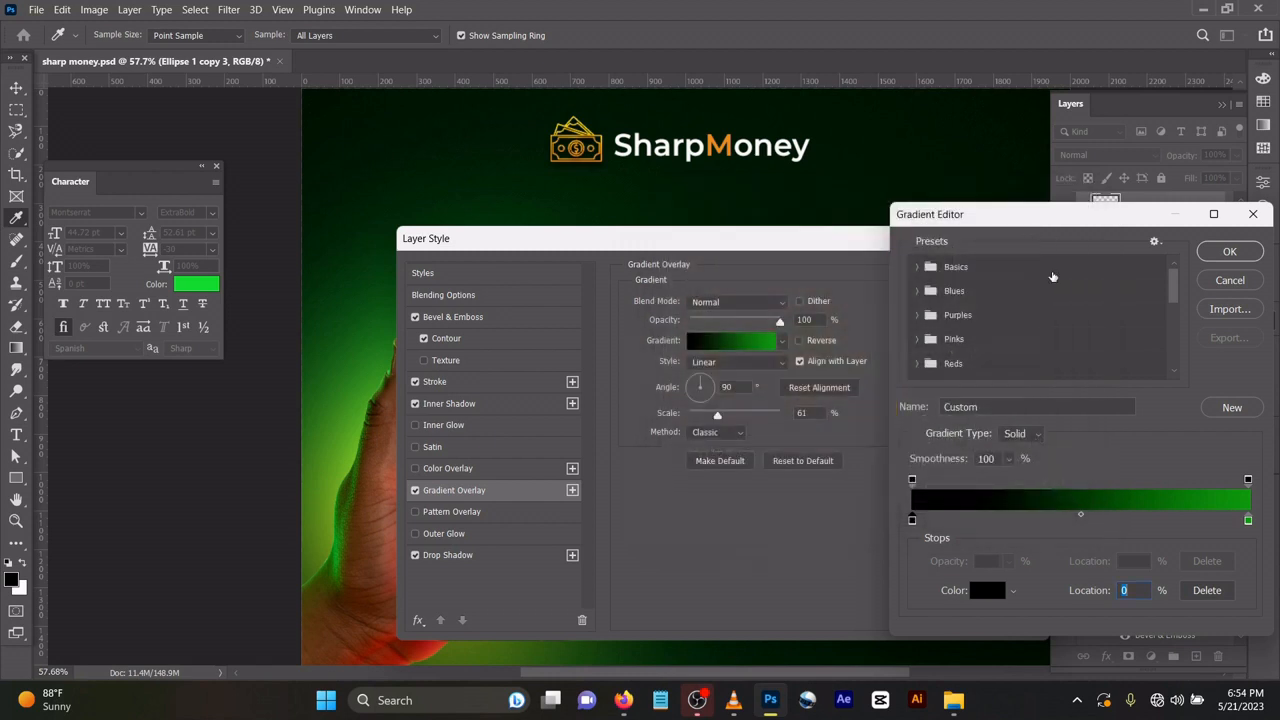
{"action": "left_click", "coordinate": [1248, 521]}
{"action": "double_click", "coordinate": [1248, 521]}
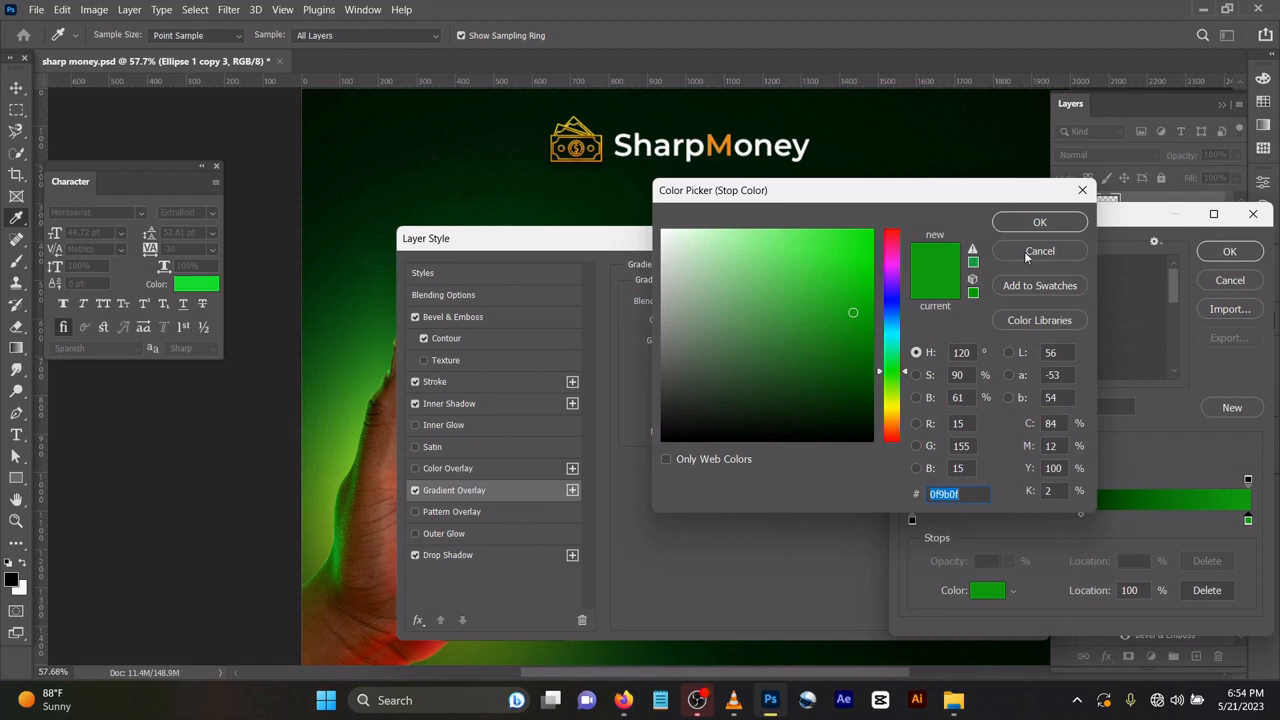
{"action": "left_click", "coordinate": [1039, 221]}
{"action": "left_click", "coordinate": [1229, 251]}
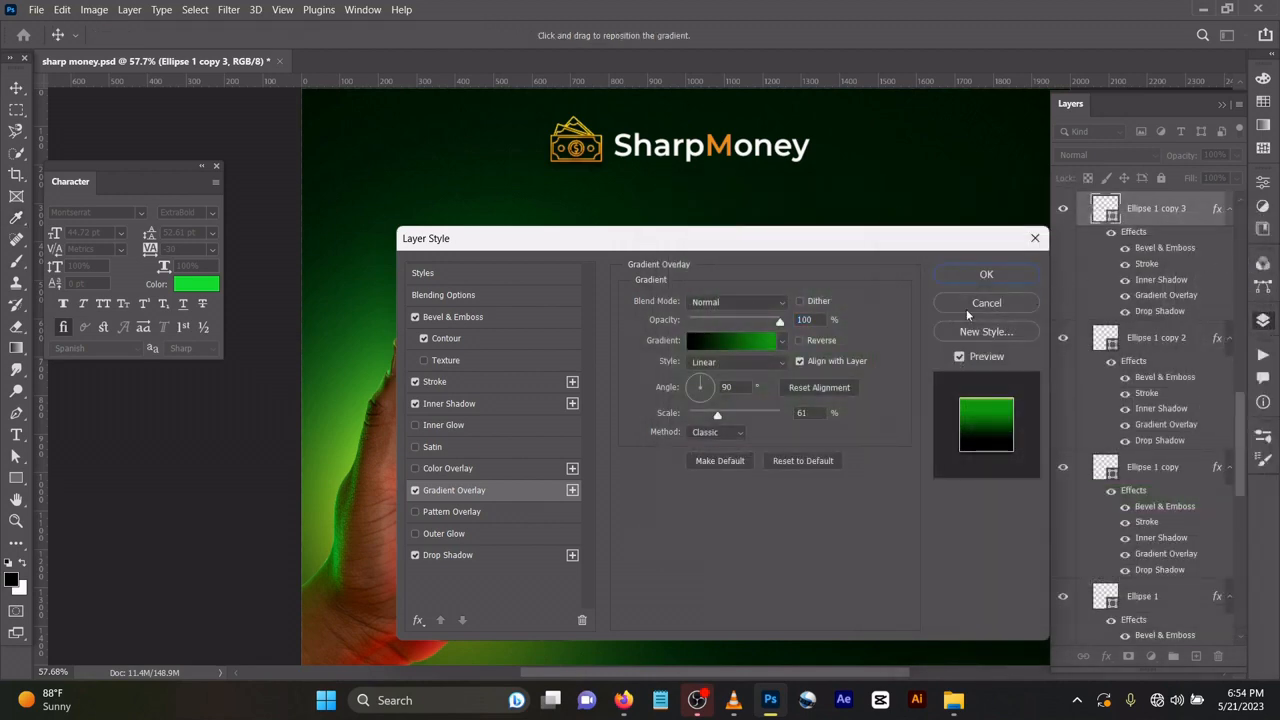
{"action": "left_click", "coordinate": [972, 278]}
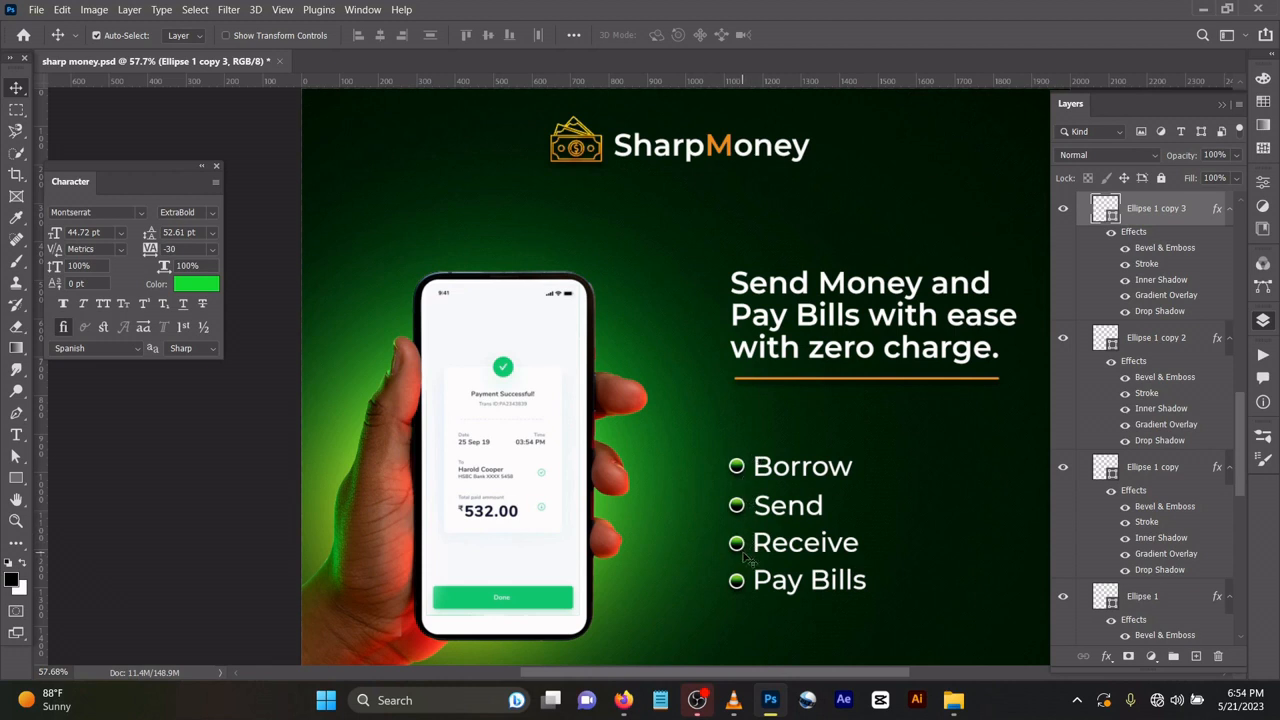
Inspect the font settings of the headline "Send Money and Pay Bills with ease with zero charge.".
{"action": "left_click", "coordinate": [787, 290]}
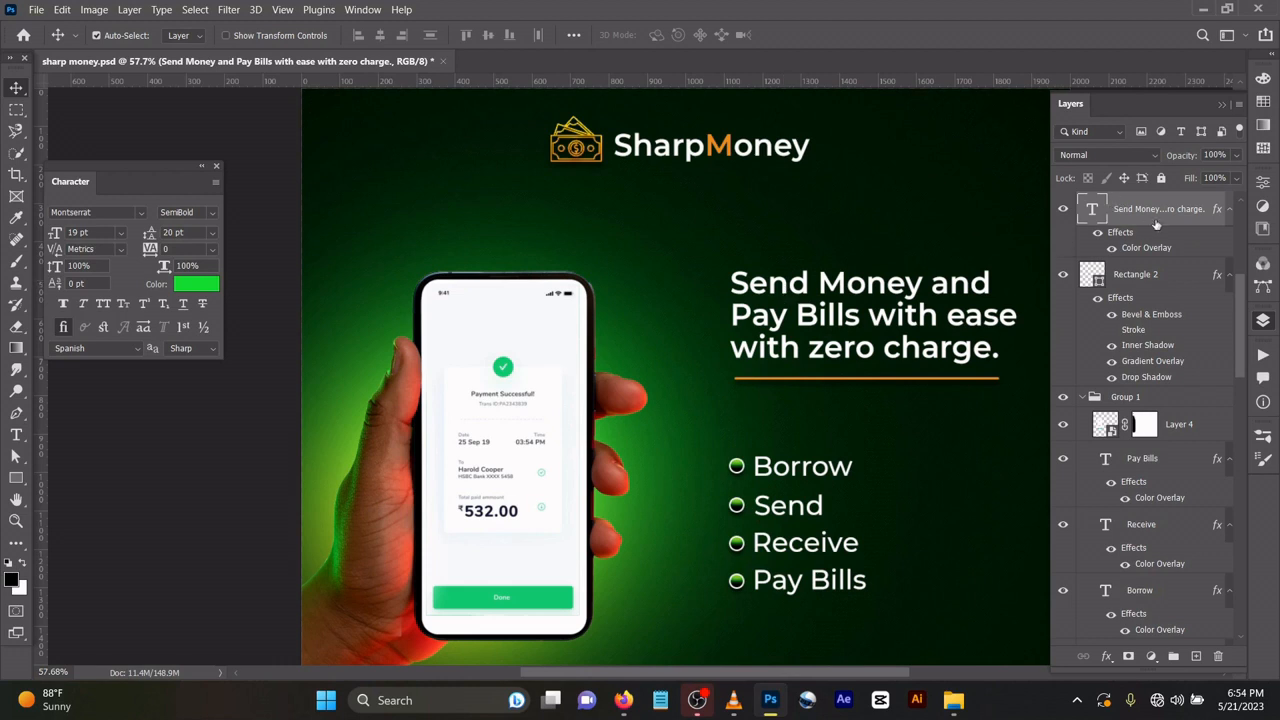
{"action": "double_click", "coordinate": [1100, 213]}
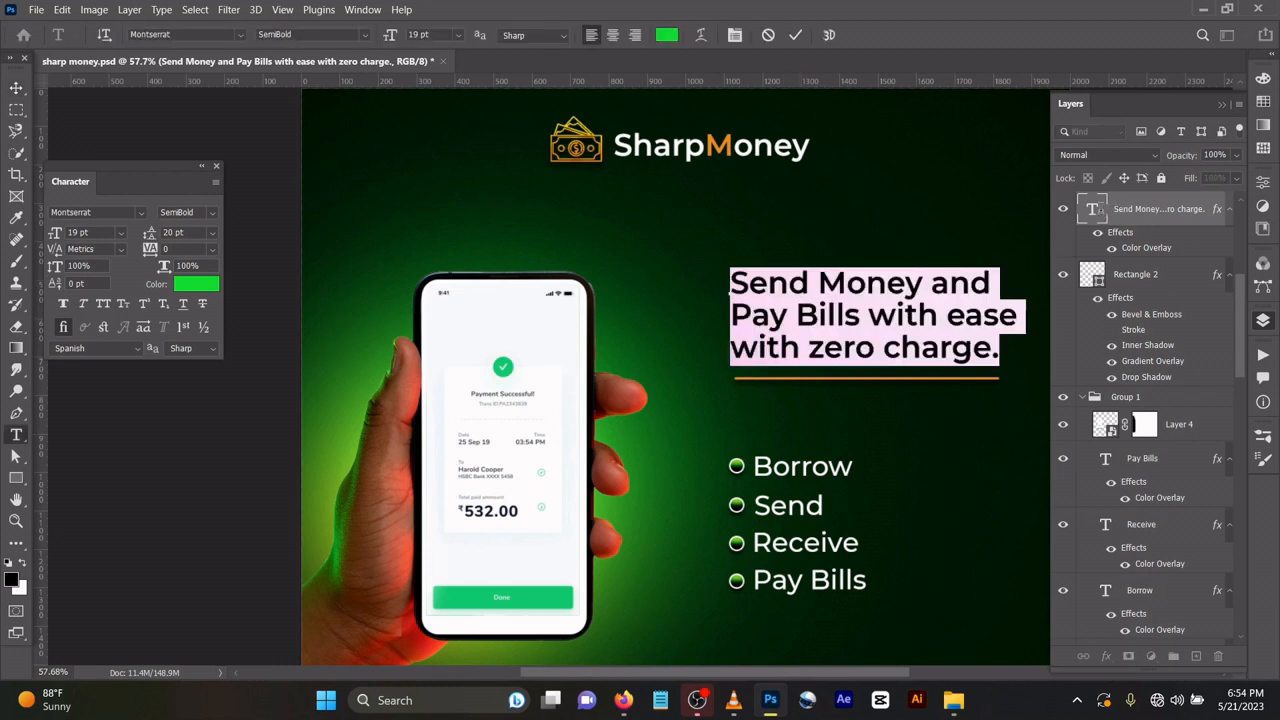
{"action": "left_click", "coordinate": [796, 36]}
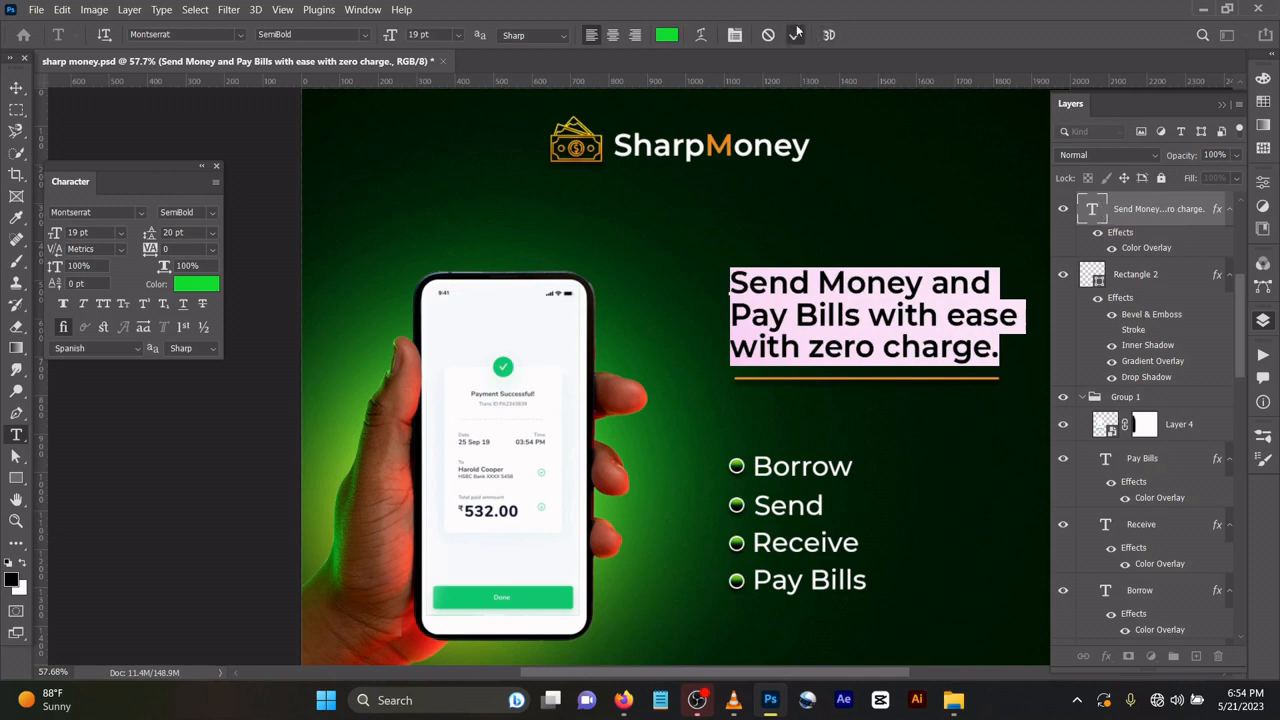
{"action": "key", "text": "v"}
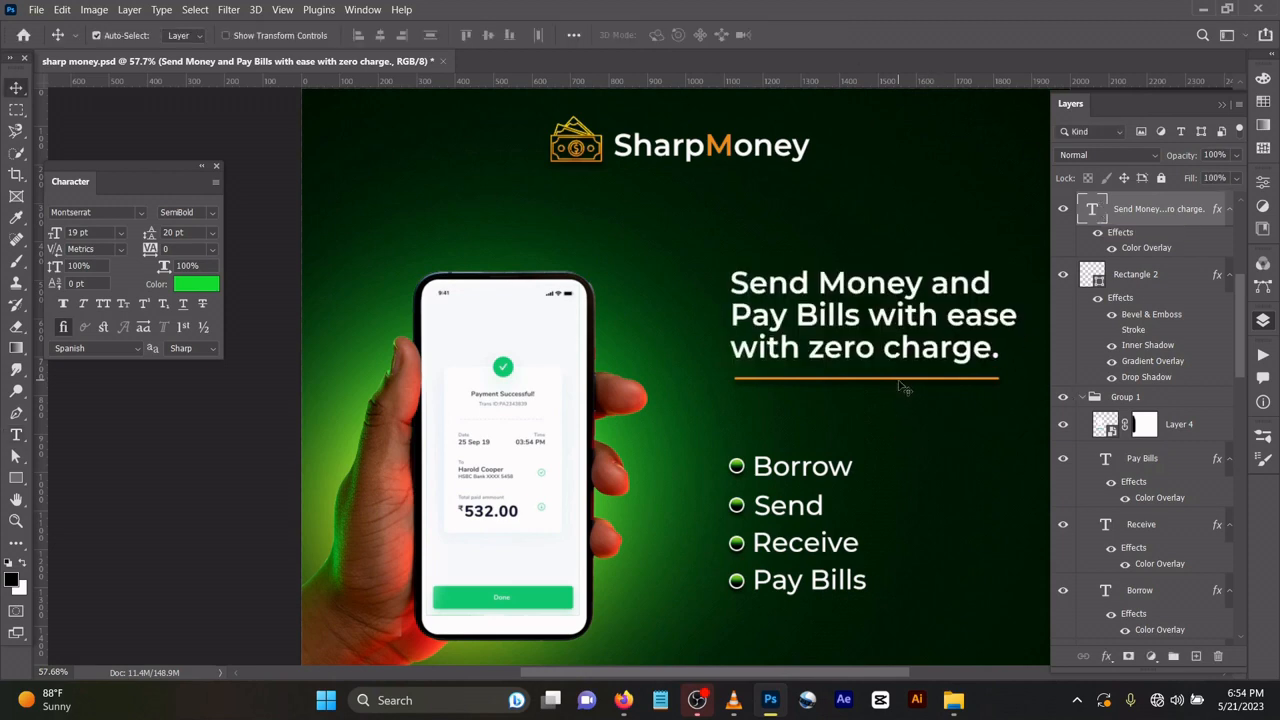
Select the orange download button's Rectangle 1 layer and review its layer commands for copying the layer style.
{"action": "scroll", "coordinate": [903, 385], "scroll_direction": "down", "scroll_amount": 5}
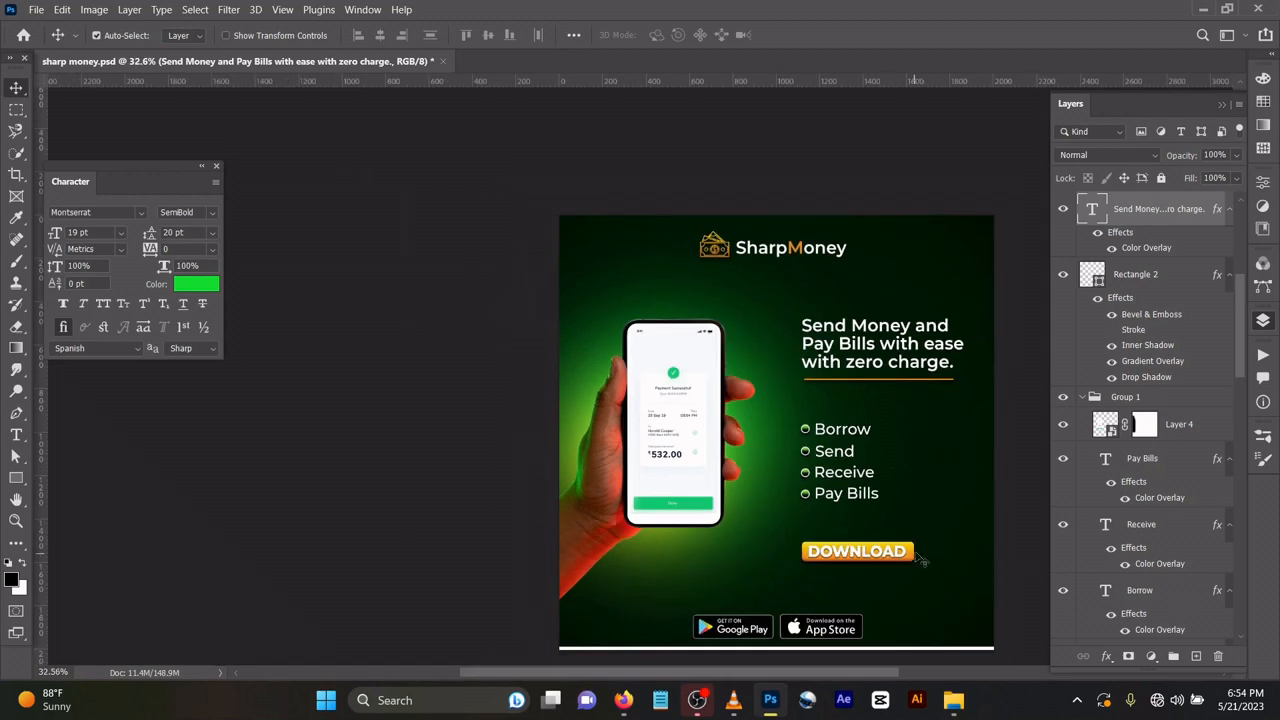
{"action": "scroll", "coordinate": [913, 556], "scroll_direction": "up", "scroll_amount": 2}
{"action": "left_click", "coordinate": [913, 556]}
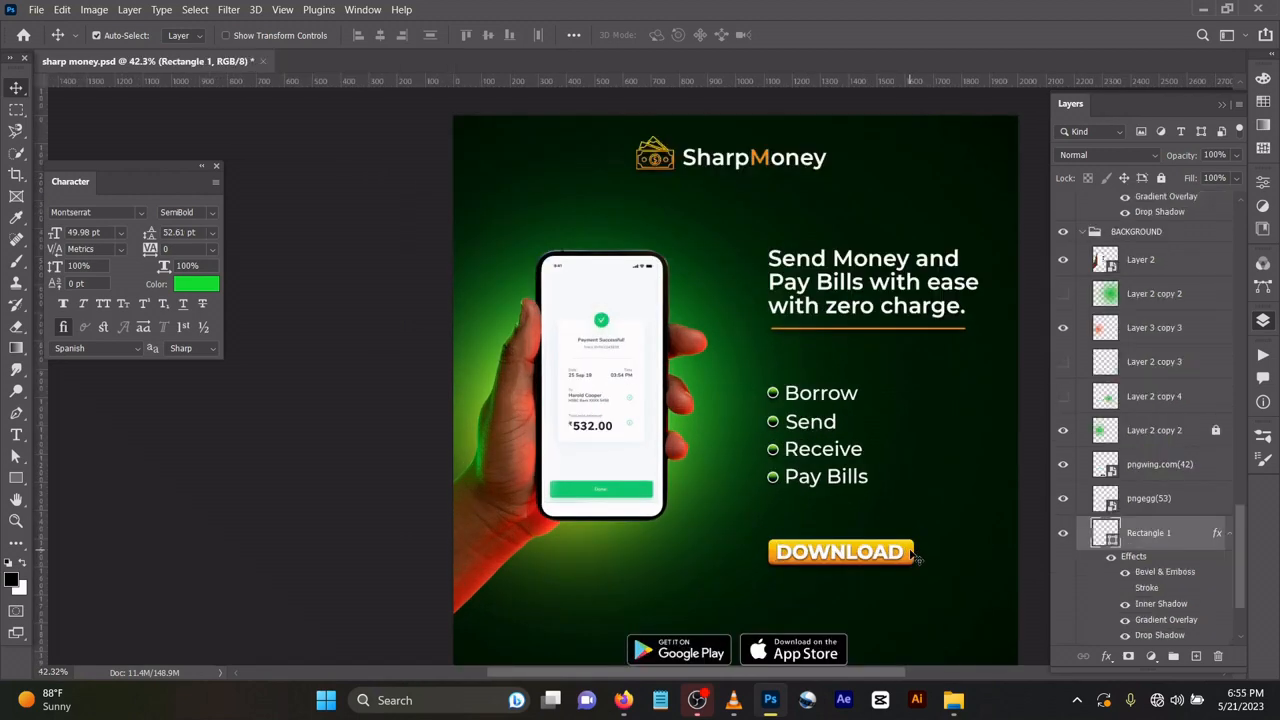
{"action": "right_click", "coordinate": [1174, 536]}
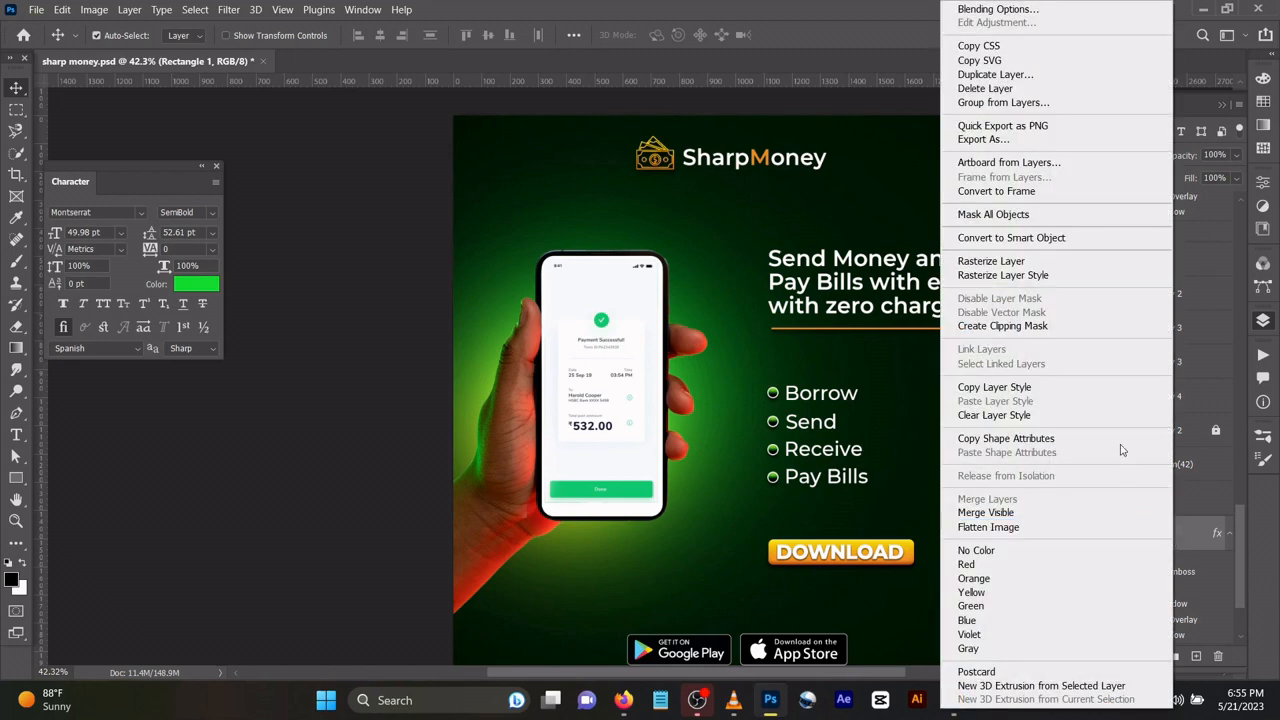
{"action": "left_click", "coordinate": [894, 469]}
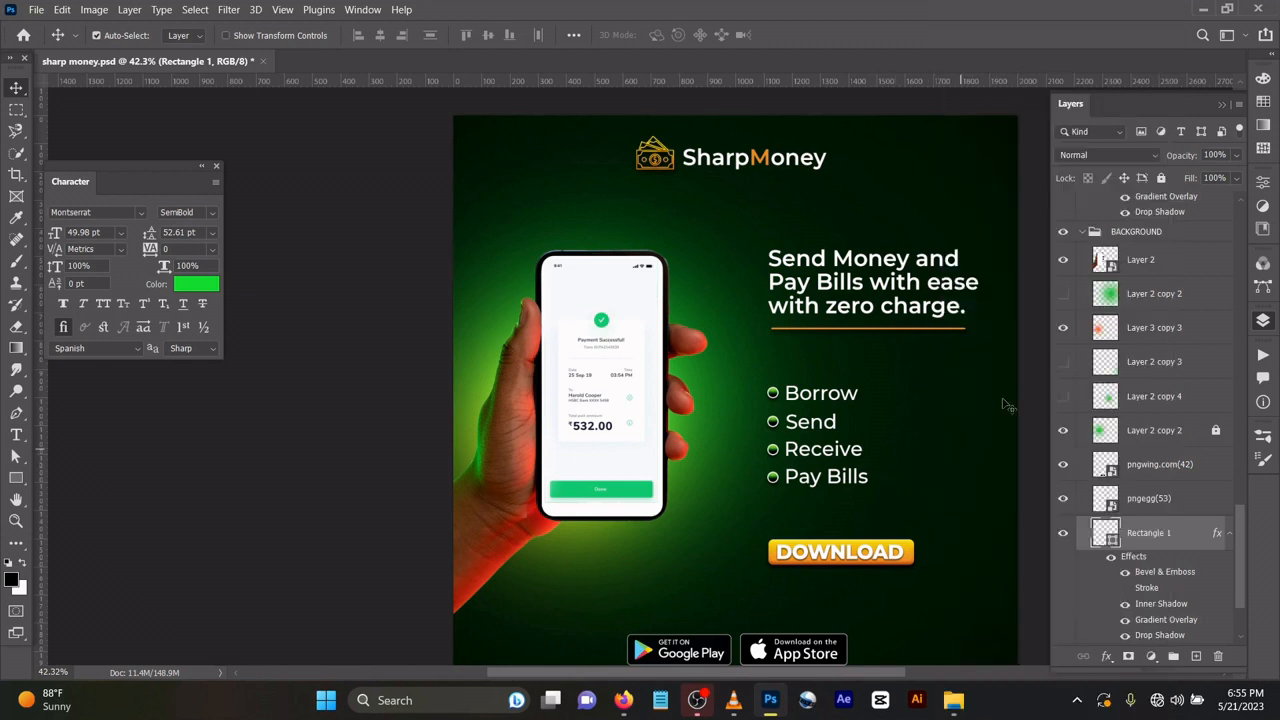
Select the orange line under the headline and review its layer commands for pasting a layer style.
{"action": "left_click", "coordinate": [929, 339]}
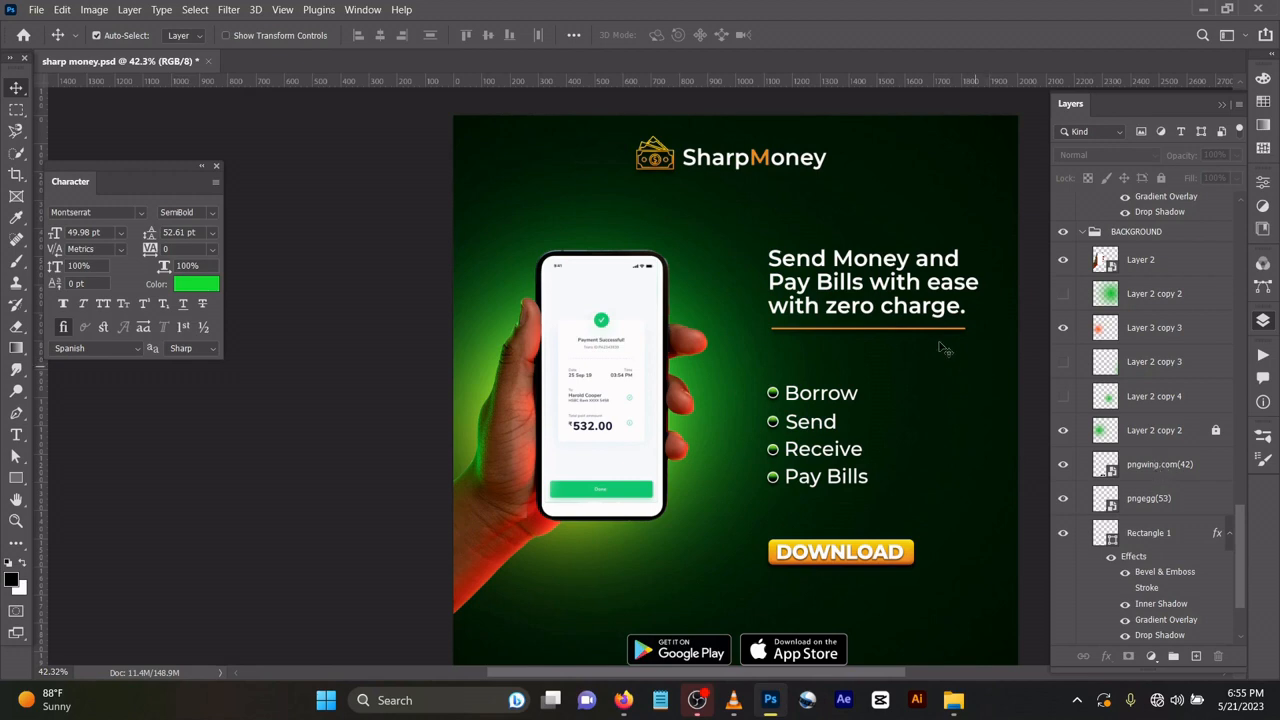
{"action": "left_click", "coordinate": [940, 336]}
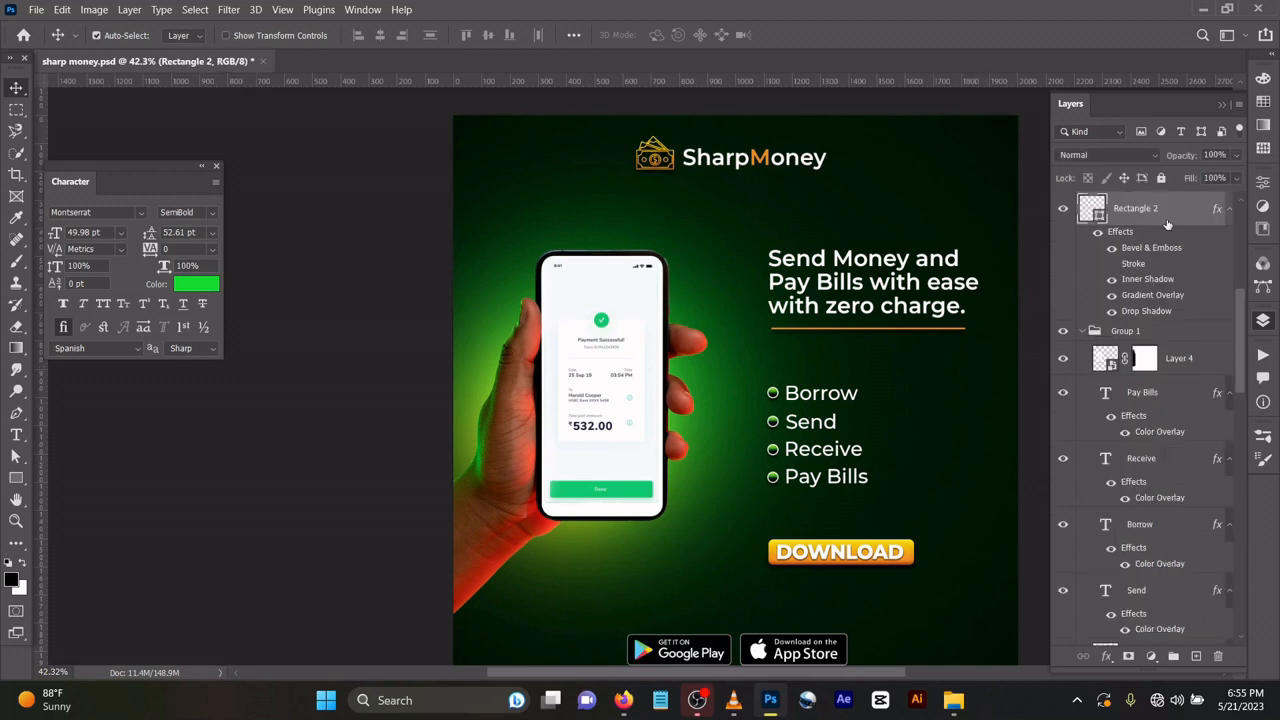
{"action": "right_click", "coordinate": [1168, 220]}
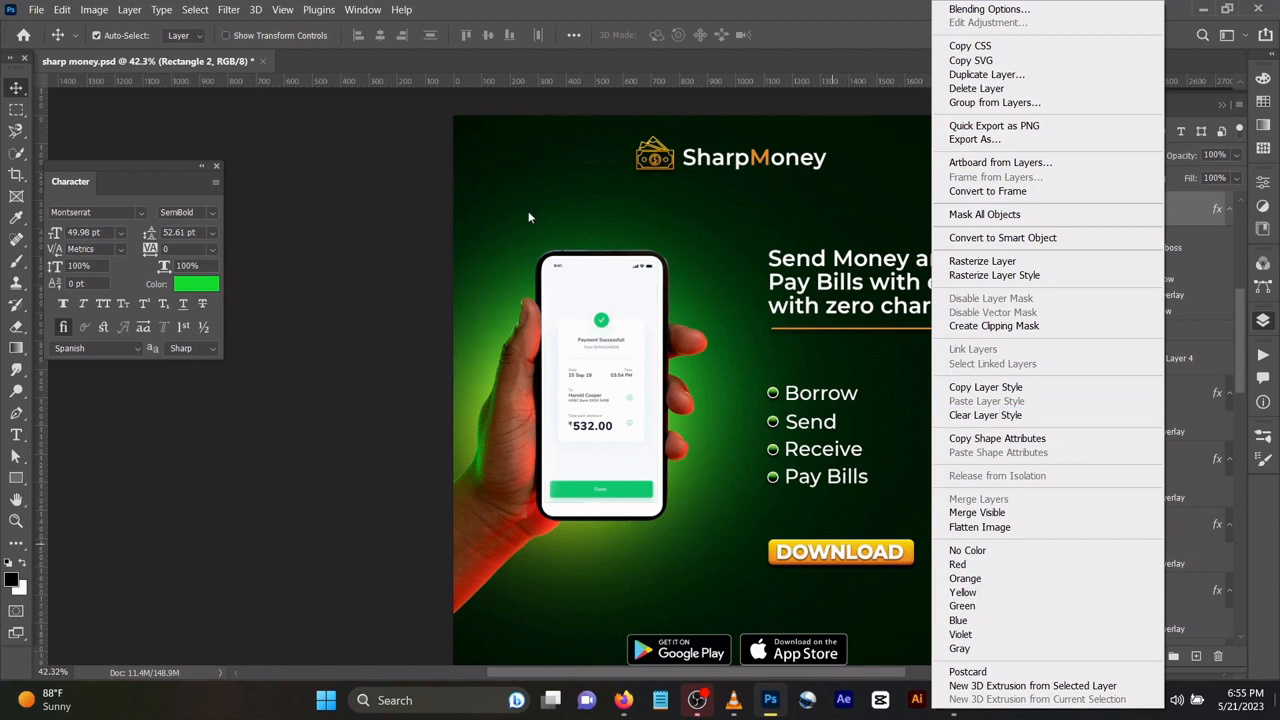
{"action": "left_click", "coordinate": [631, 214]}
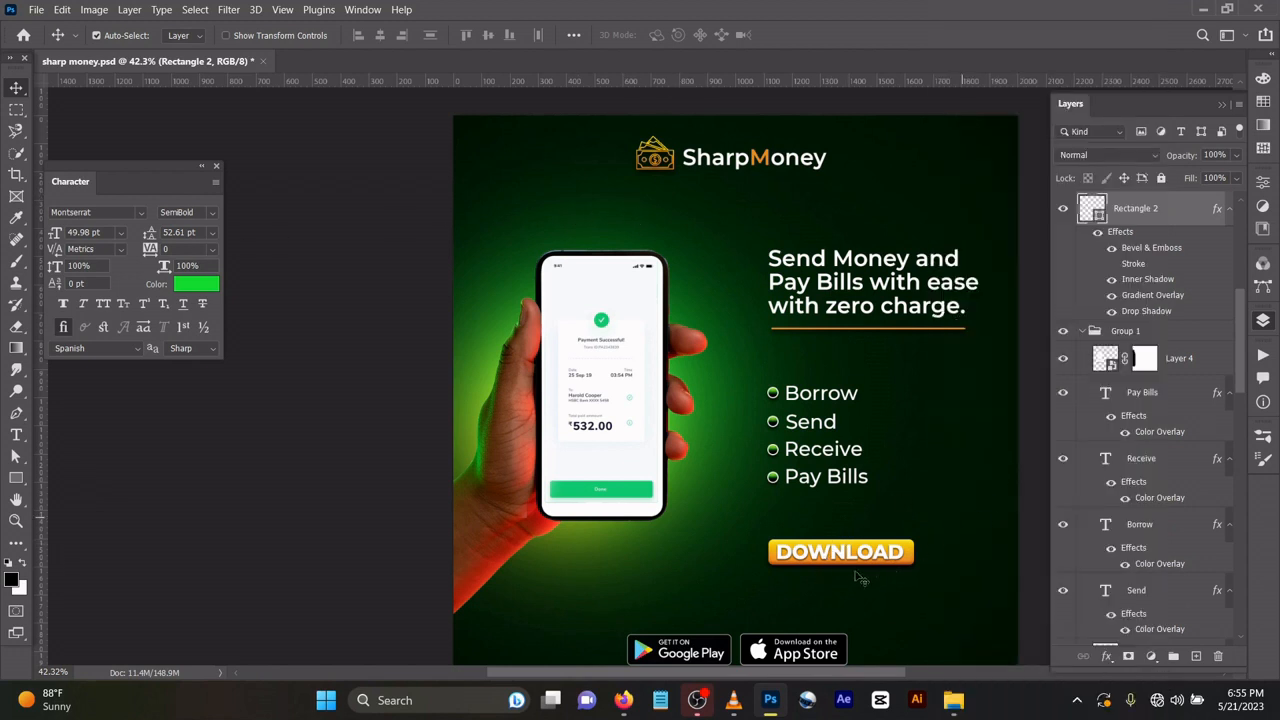
Try moving the orange glow and the hand holding the phone across the flyer, and undo the moves.
{"action": "left_click_drag", "start_coordinate": [715, 425], "coordinate": [1026, 378]}
{"action": "left_click_drag", "start_coordinate": [692, 381], "coordinate": [798, 357]}
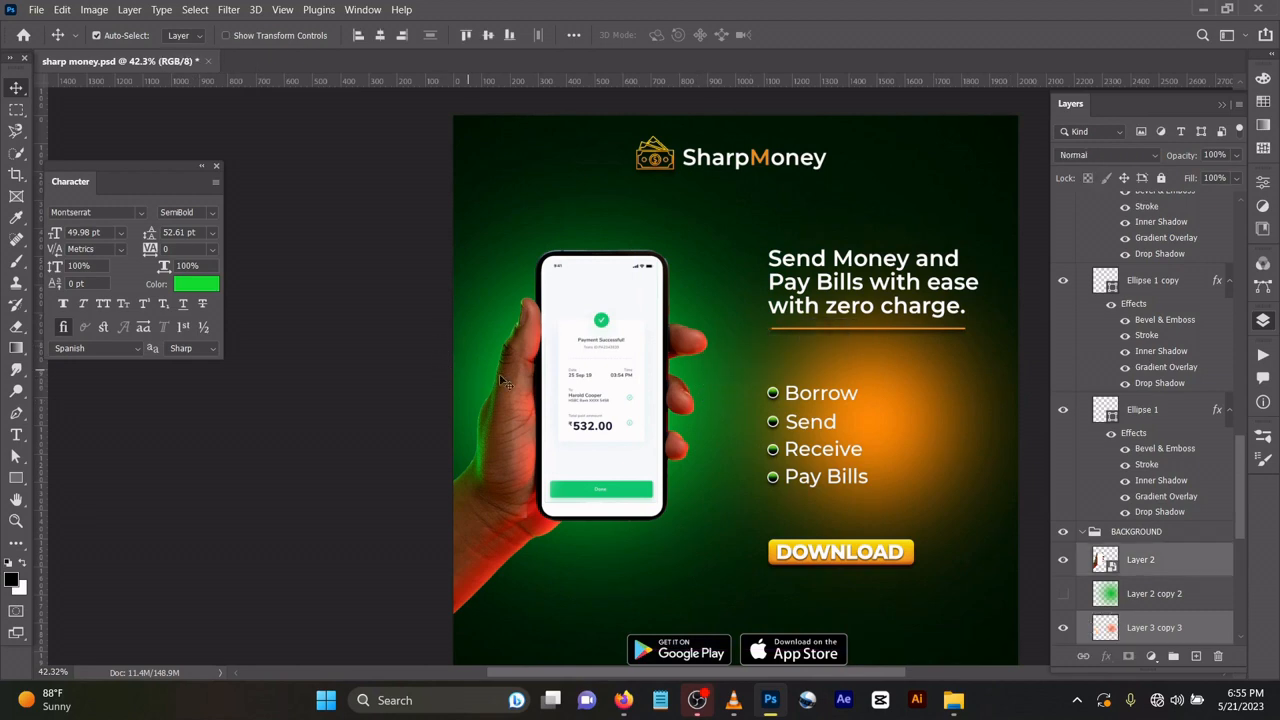
{"action": "left_click_drag", "start_coordinate": [508, 285], "coordinate": [674, 353]}
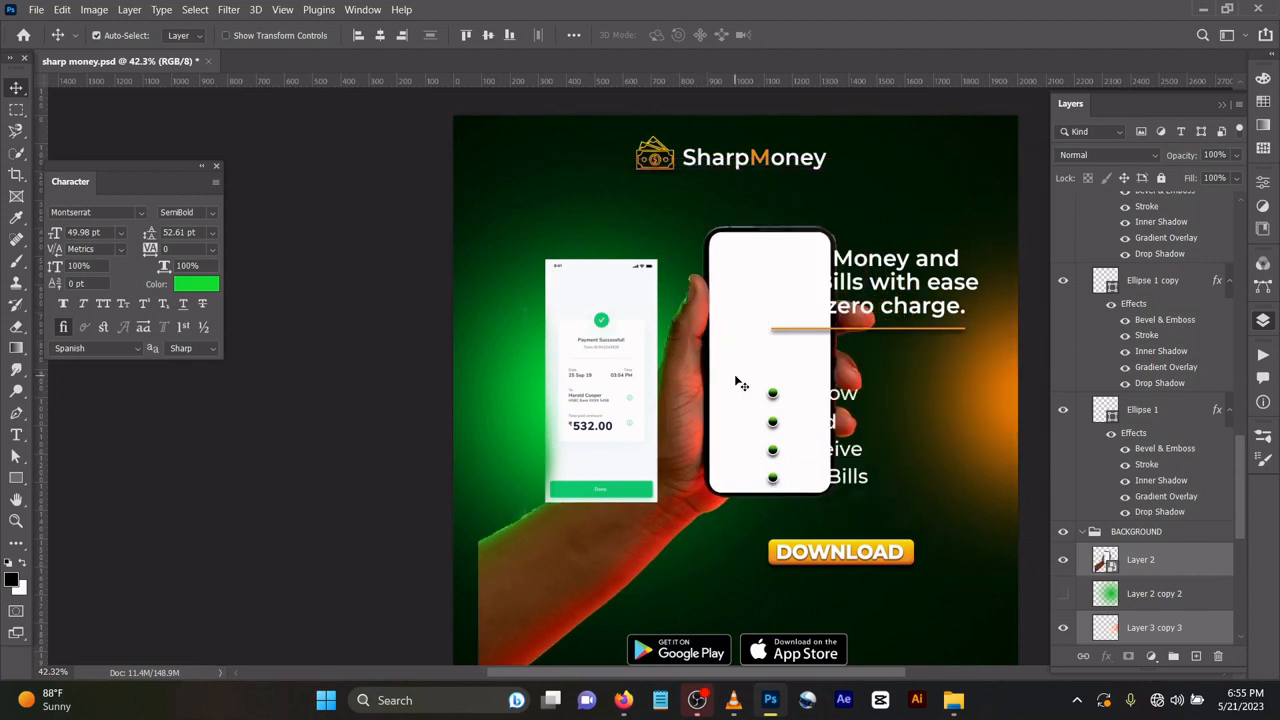
{"action": "left_click", "coordinate": [594, 208]}
{"action": "left_click", "coordinate": [760, 320]}
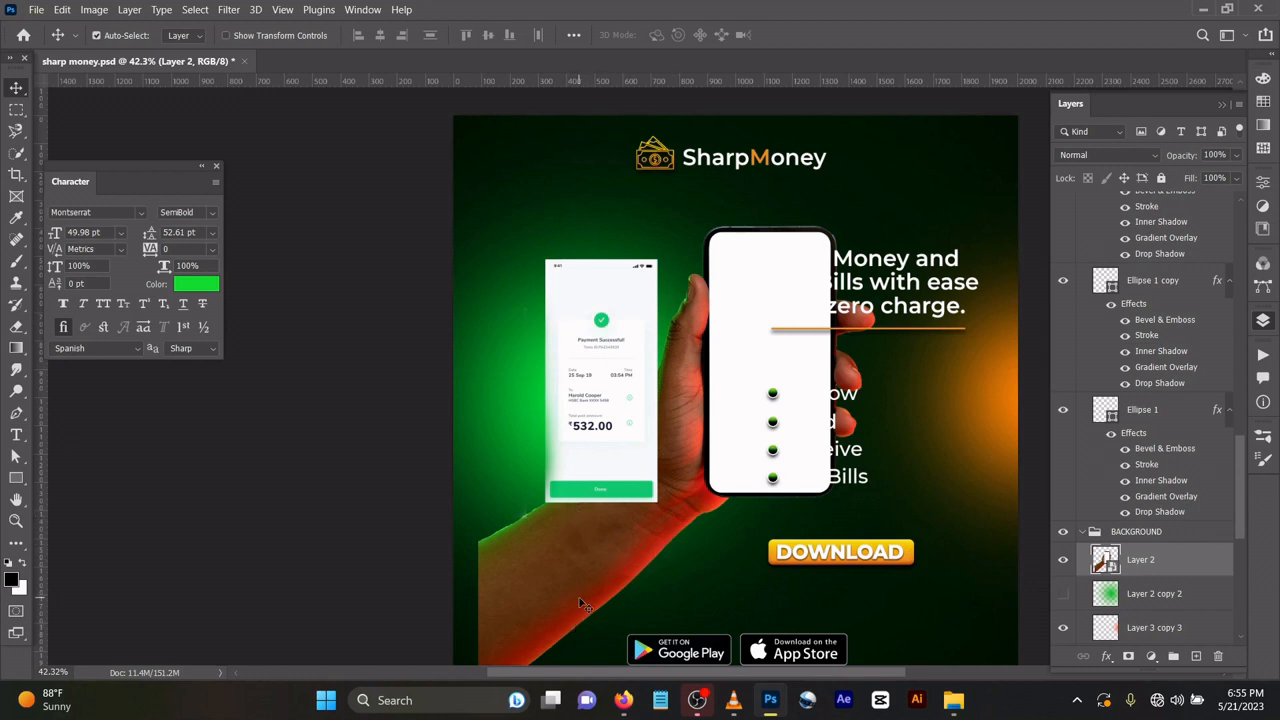
{"action": "key", "text": "ctrl"}
{"action": "key", "text": "ctrl+z"}
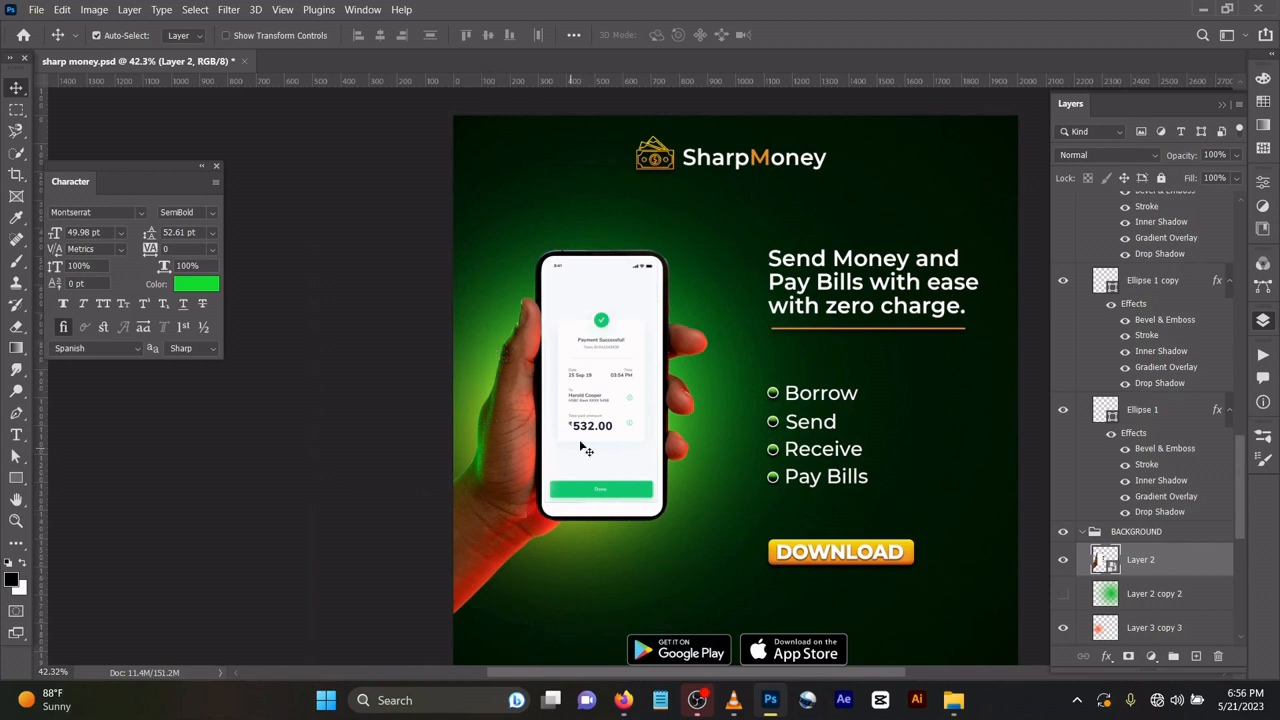
Move the payment screenshot off the phone and place it back over the phone's blank display.
{"action": "scroll", "coordinate": [668, 297], "scroll_direction": "down", "scroll_amount": 5}
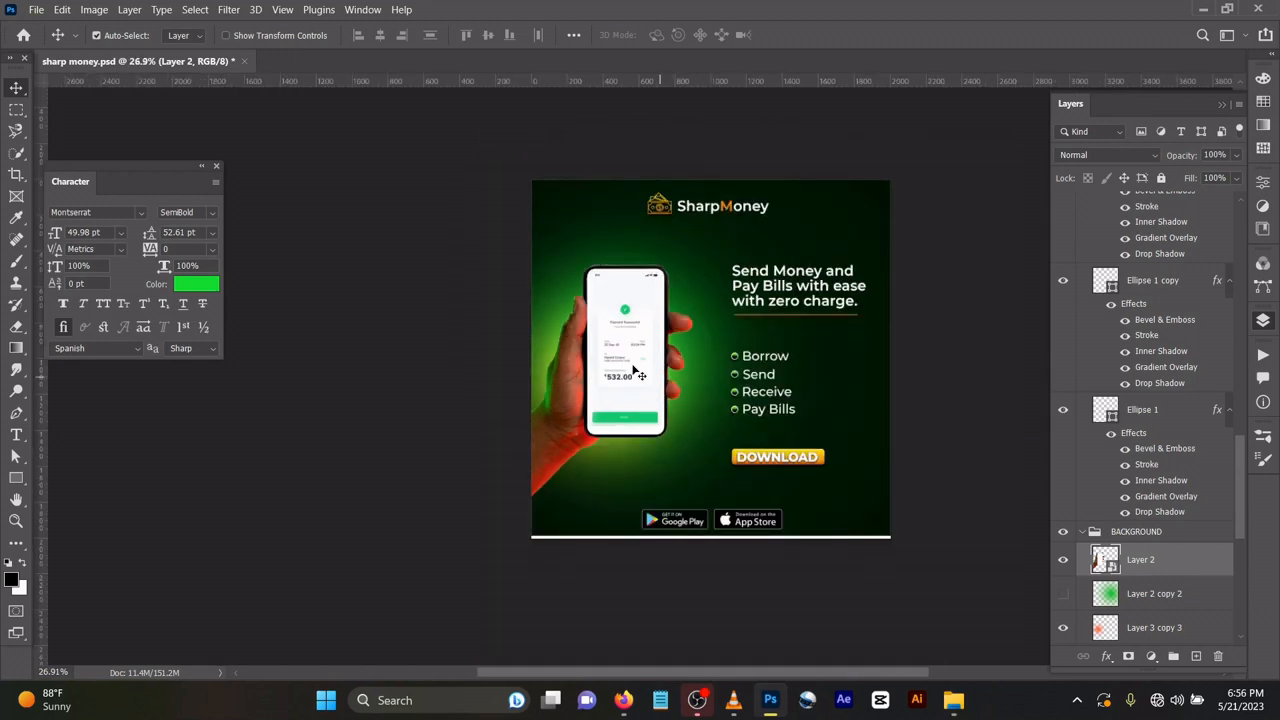
{"action": "scroll", "coordinate": [630, 358], "scroll_direction": "up", "scroll_amount": 4}
{"action": "scroll", "coordinate": [615, 340], "scroll_direction": "up", "scroll_amount": 2}
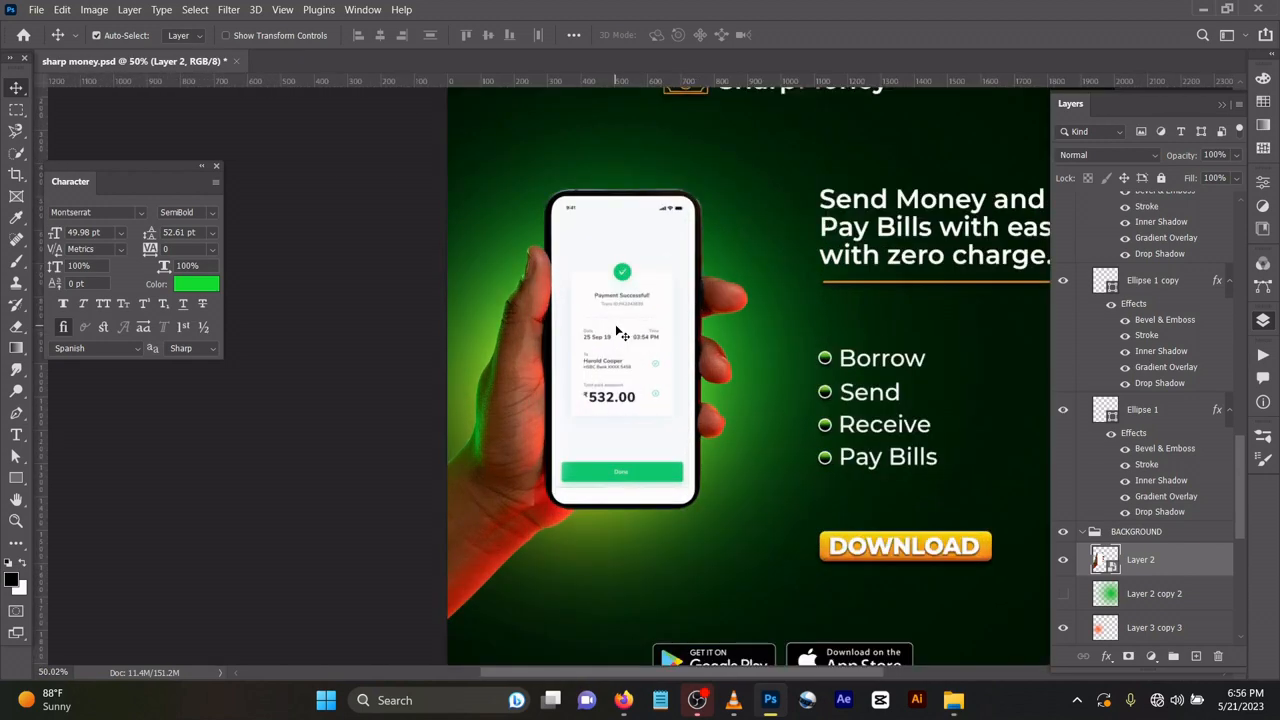
{"action": "left_click_drag", "start_coordinate": [688, 313], "coordinate": [937, 385]}
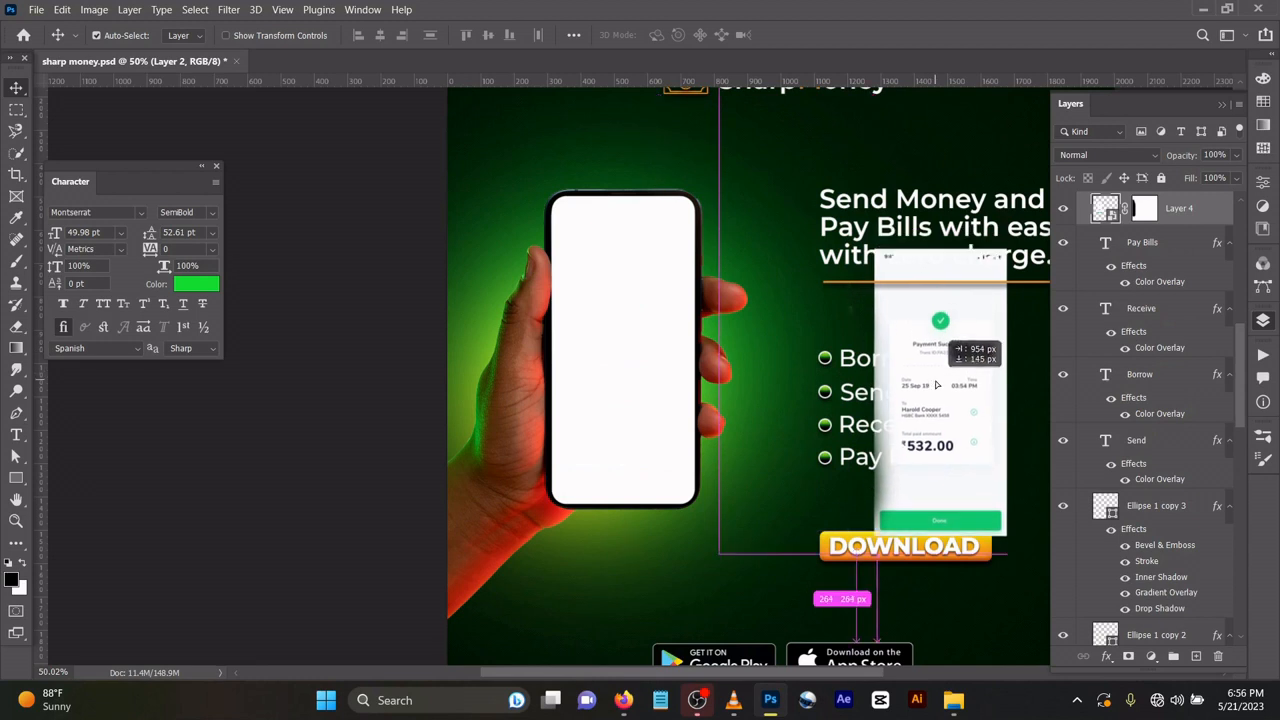
{"action": "left_click_drag", "start_coordinate": [937, 385], "coordinate": [626, 342]}
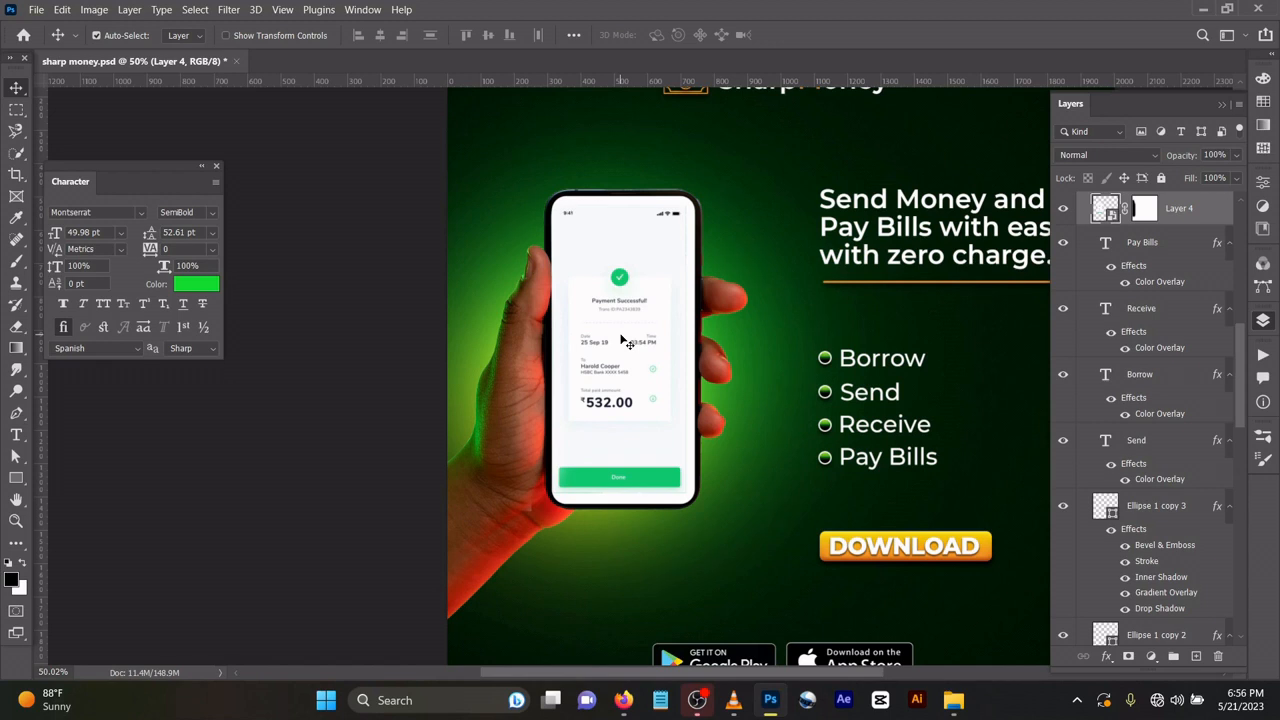
Try moving the App Store and Google Play badges up near the DOWNLOAD button, and undo both moves.
{"action": "scroll", "coordinate": [620, 340], "scroll_direction": "down", "scroll_amount": 3}
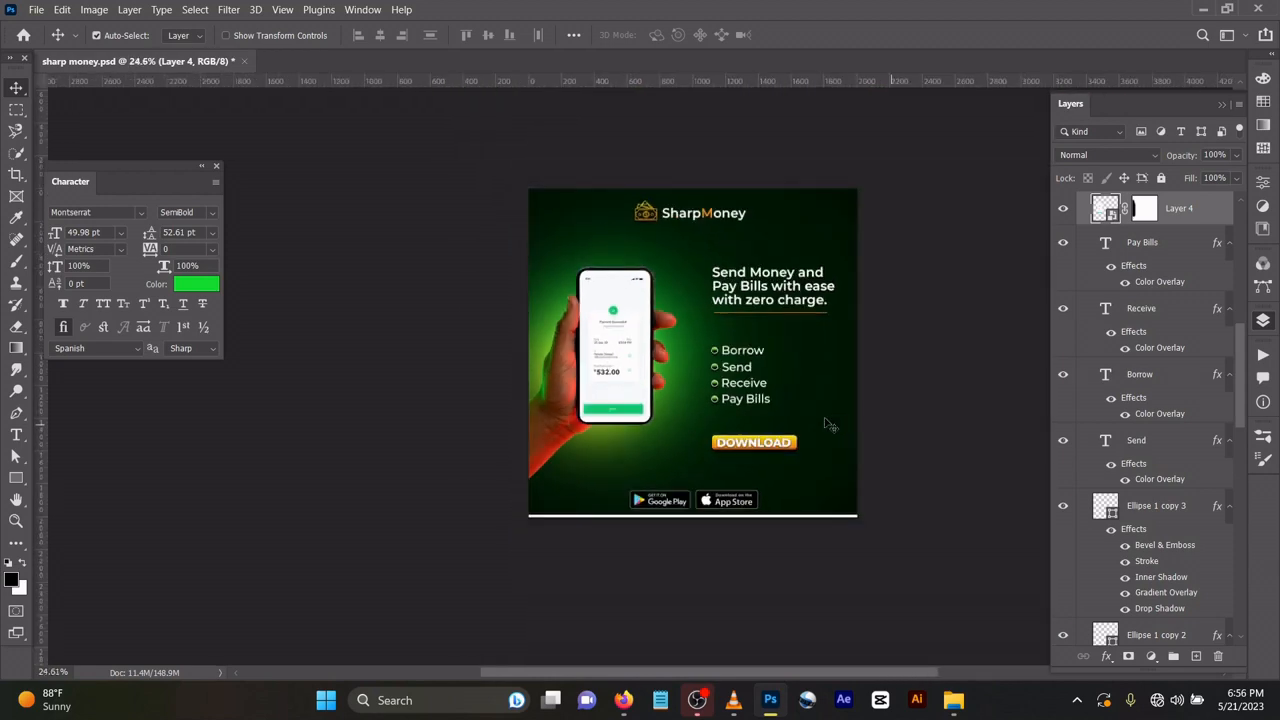
{"action": "scroll", "coordinate": [805, 470], "scroll_direction": "up", "scroll_amount": 2}
{"action": "scroll", "coordinate": [800, 473], "scroll_direction": "up", "scroll_amount": 2}
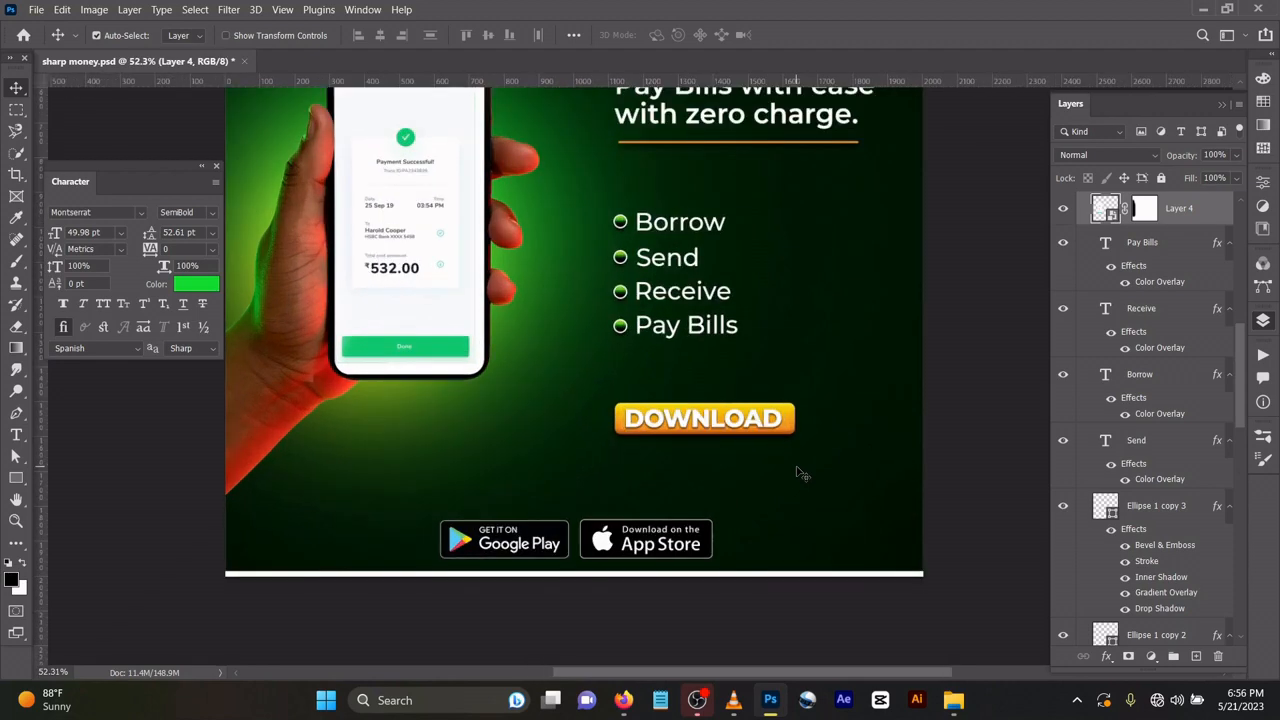
{"action": "scroll", "coordinate": [688, 540], "scroll_direction": "down", "scroll_amount": 1}
{"action": "left_click_drag", "start_coordinate": [690, 535], "coordinate": [767, 479]}
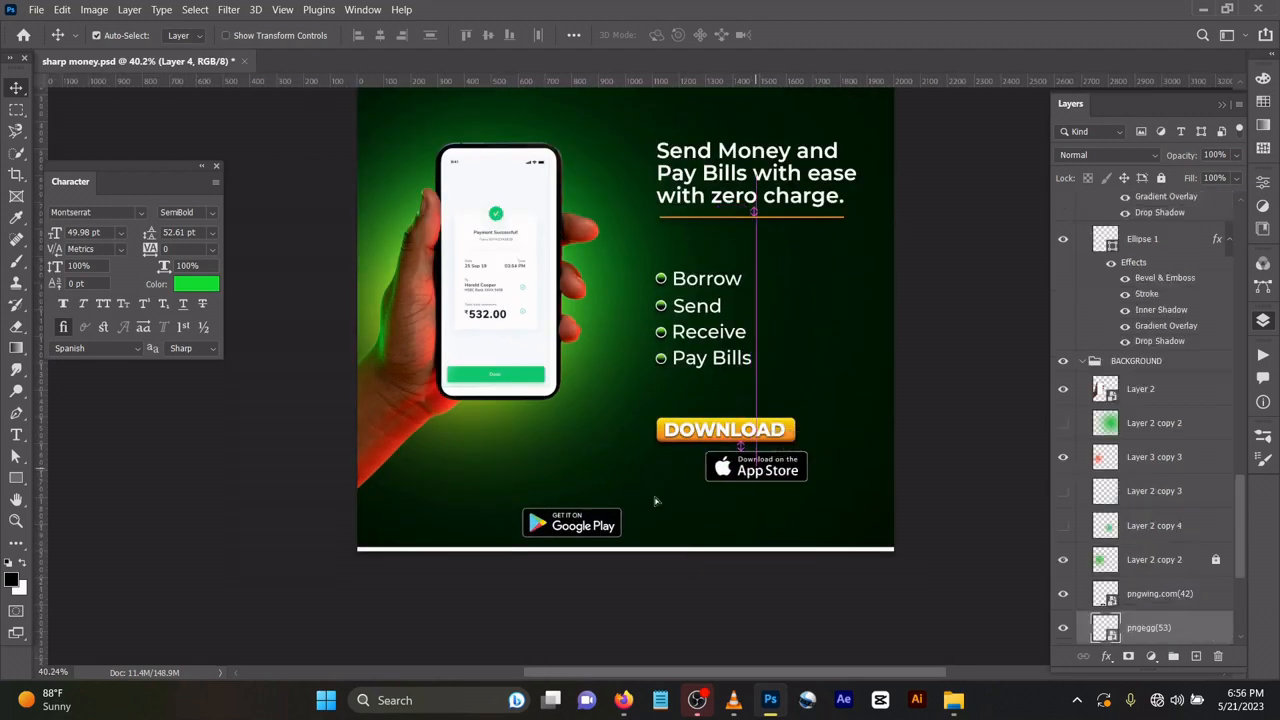
{"action": "left_click_drag", "start_coordinate": [604, 530], "coordinate": [614, 474]}
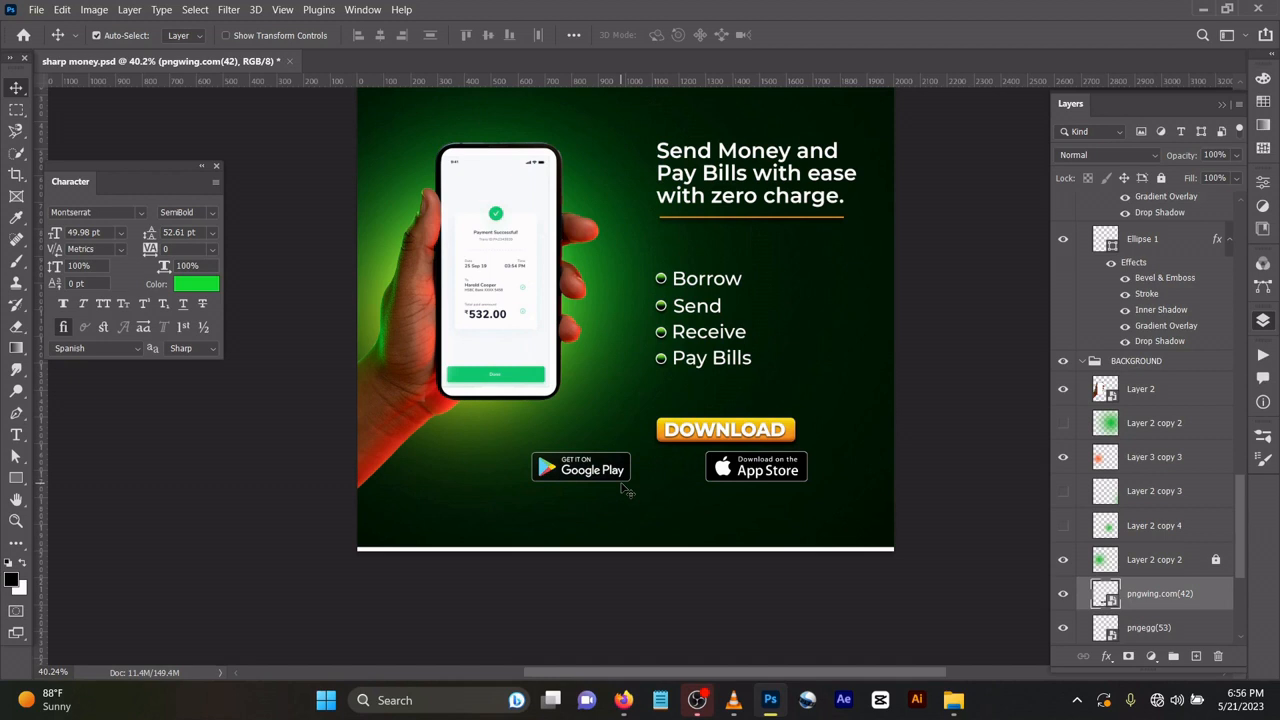
{"action": "key", "text": "ctrl+z"}
{"action": "key", "text": "ctrl+z"}
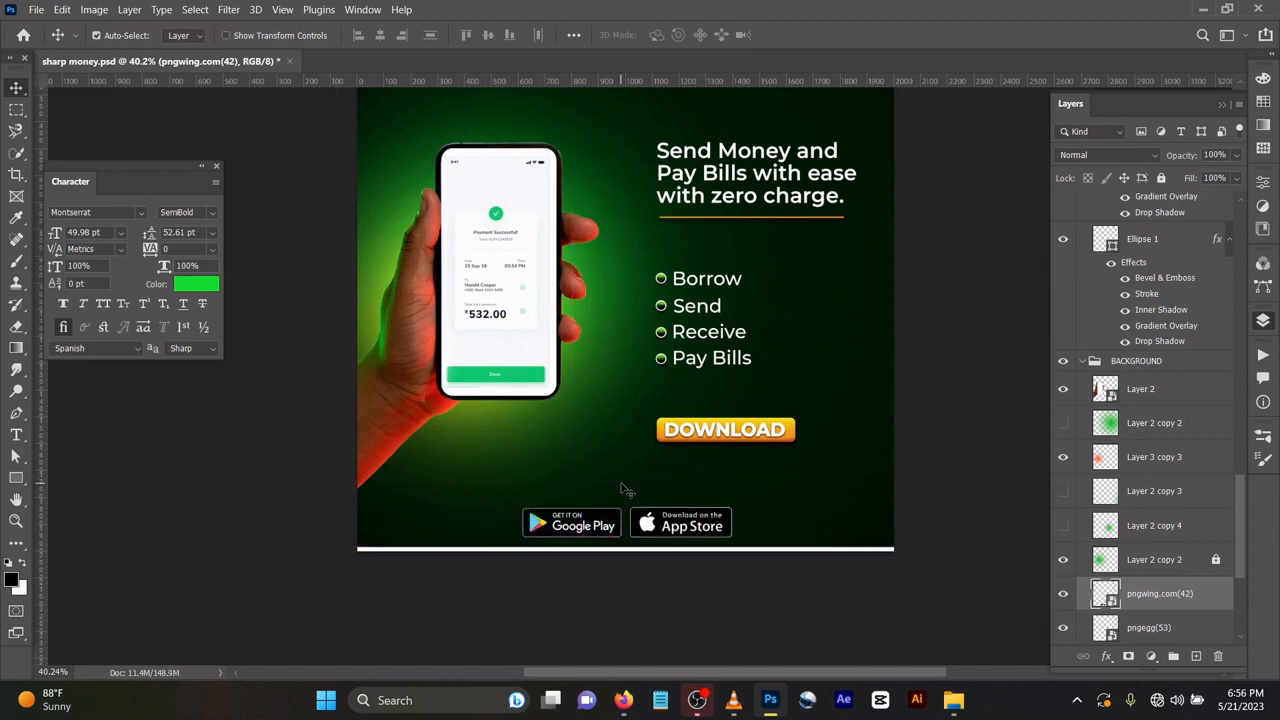